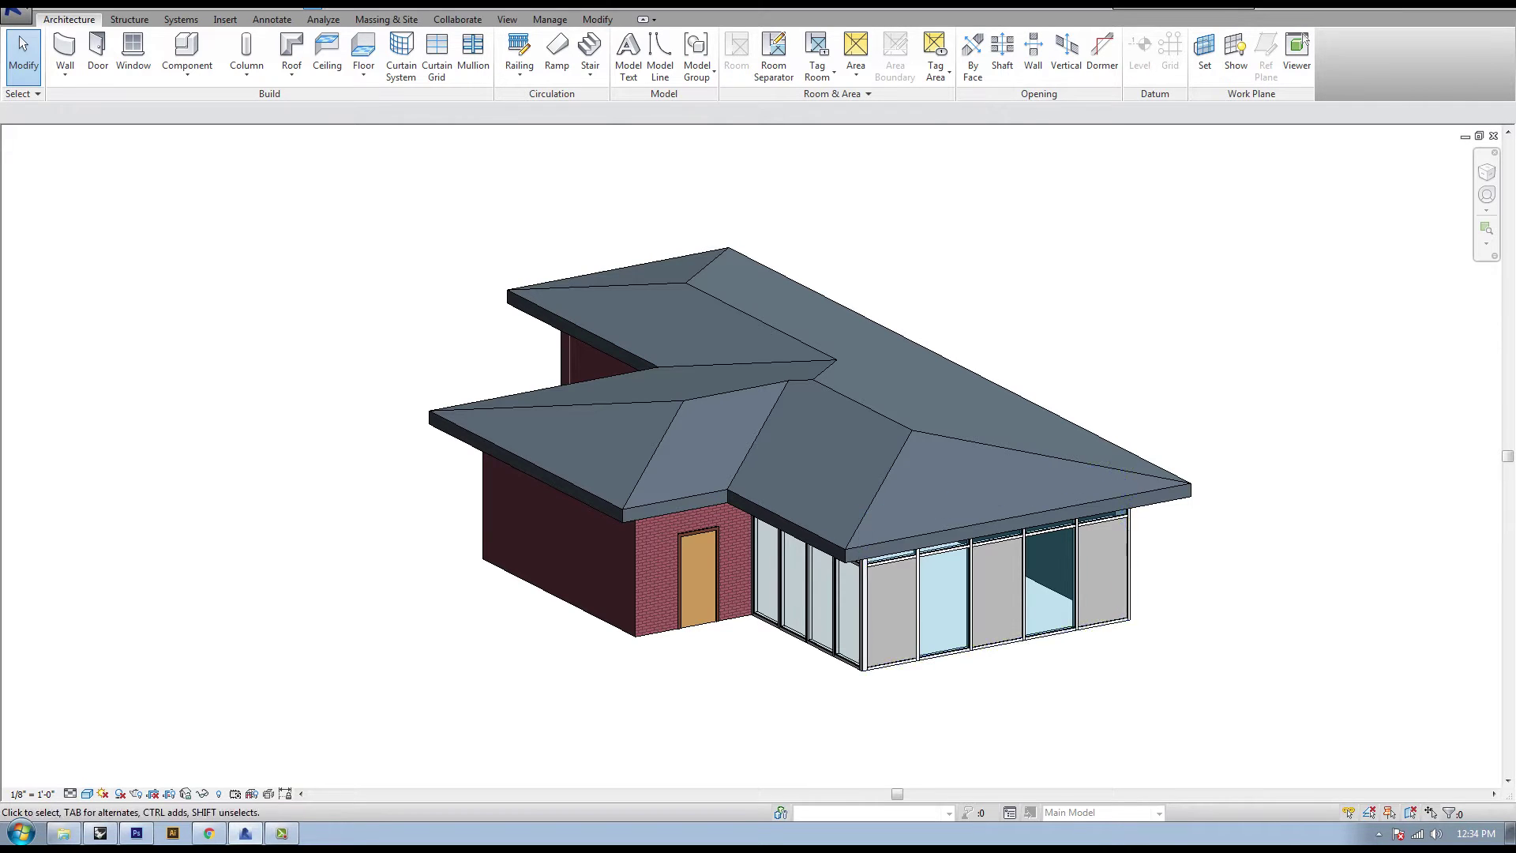
Step: Examine the house model's roof, brick walls and storefront curtain walls from several angles
mouse_move(758, 490)
shift+middle_down()
mouse_move(754, 442)
mouse_move(584, 402)
mouse_move(805, 431)
mouse_move(785, 497)
shift+middle_up()
scroll(821, 536, up, 1)
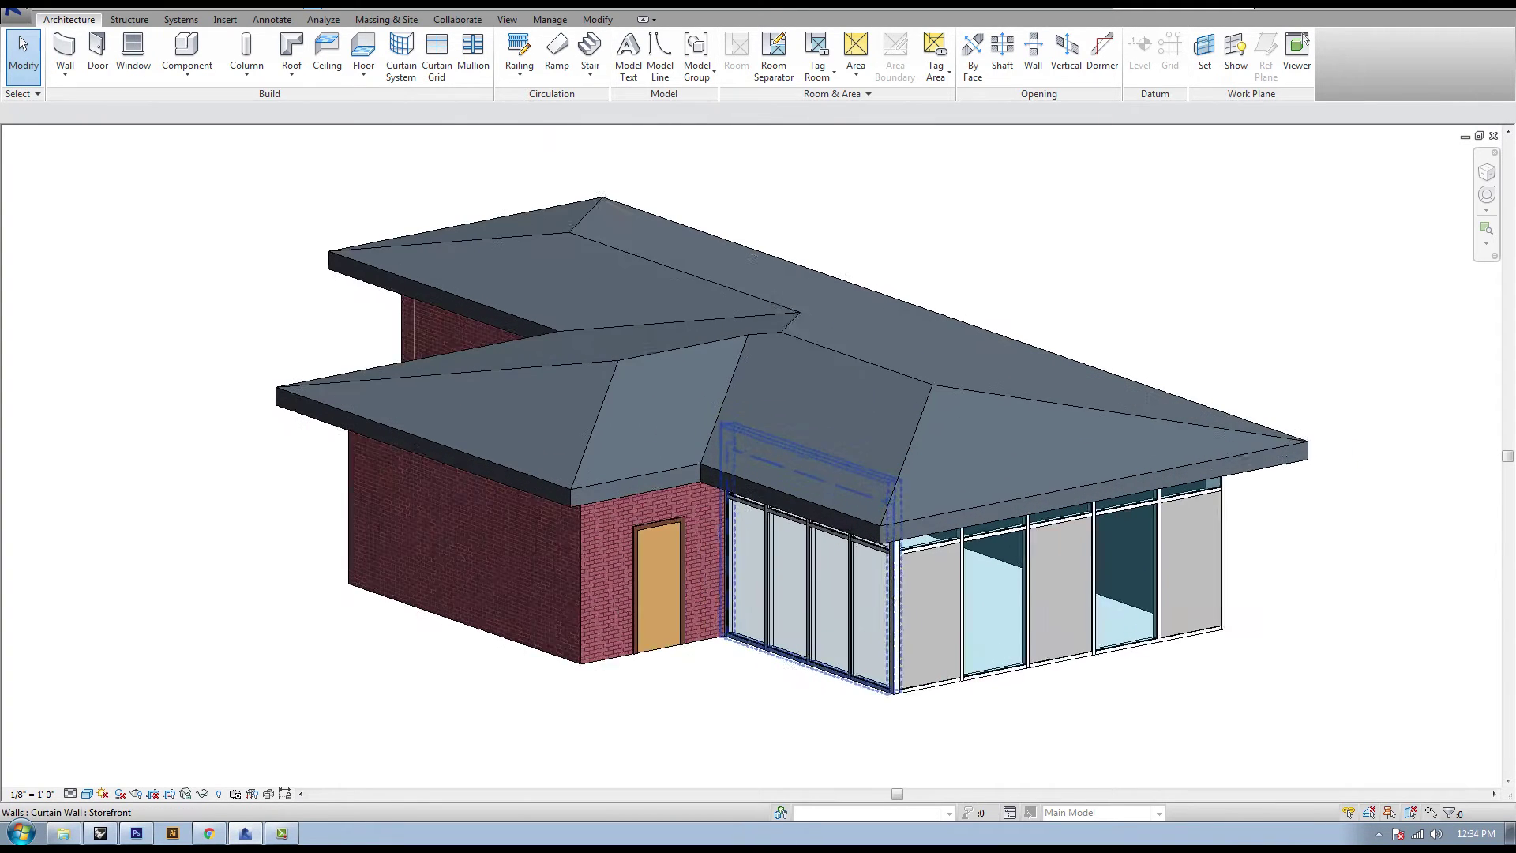
scroll(818, 545, up, 1)
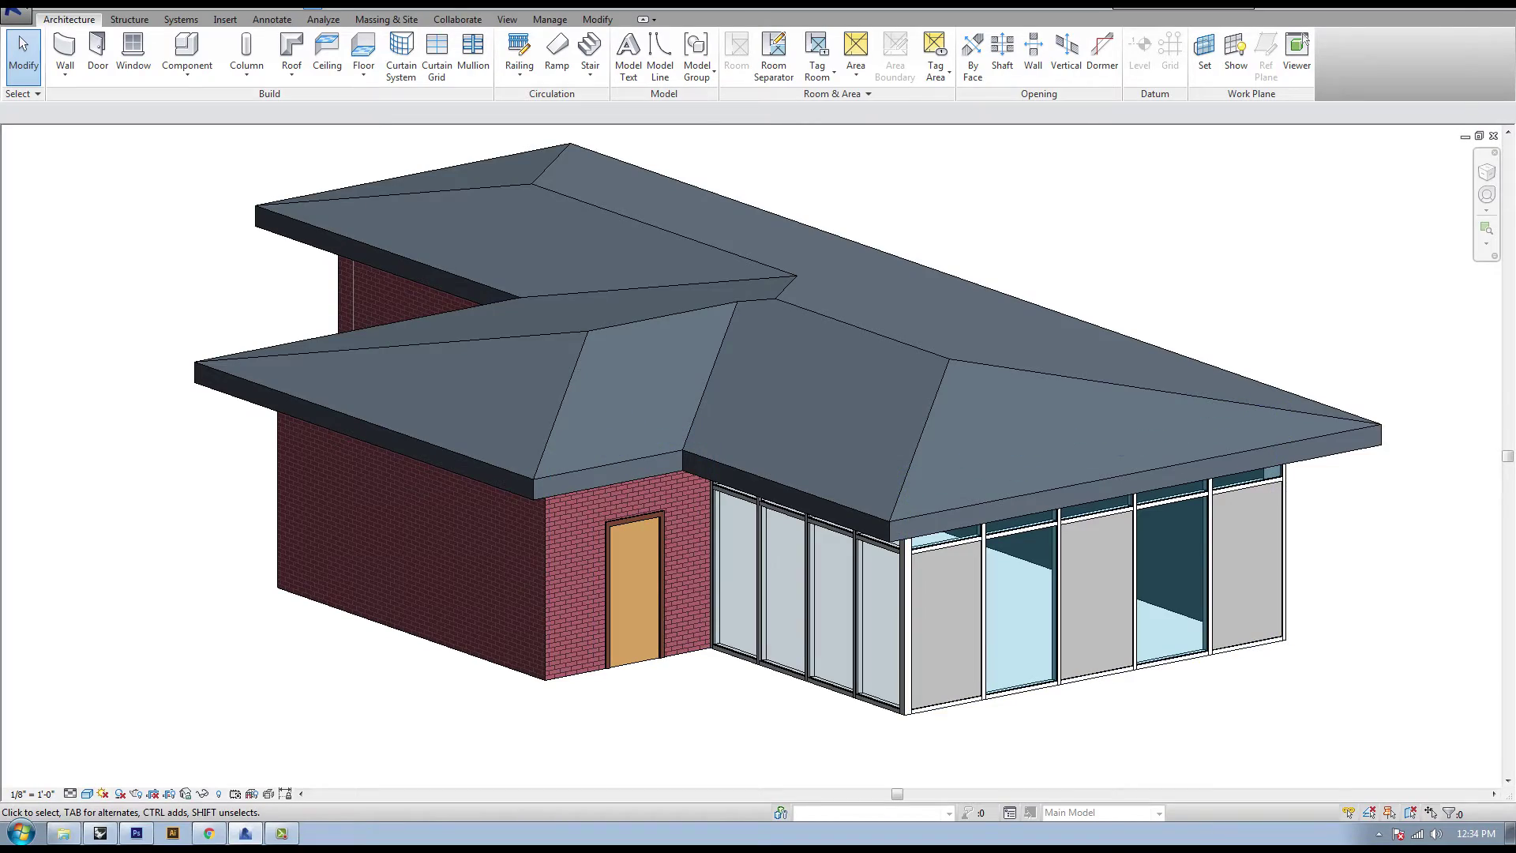
shift+middle_drag(939, 545, 876, 411)
shift+middle_drag(884, 537, 924, 687)
shift+middle_drag(762, 544, 608, 515)
shift+middle_drag(931, 552, 947, 553)
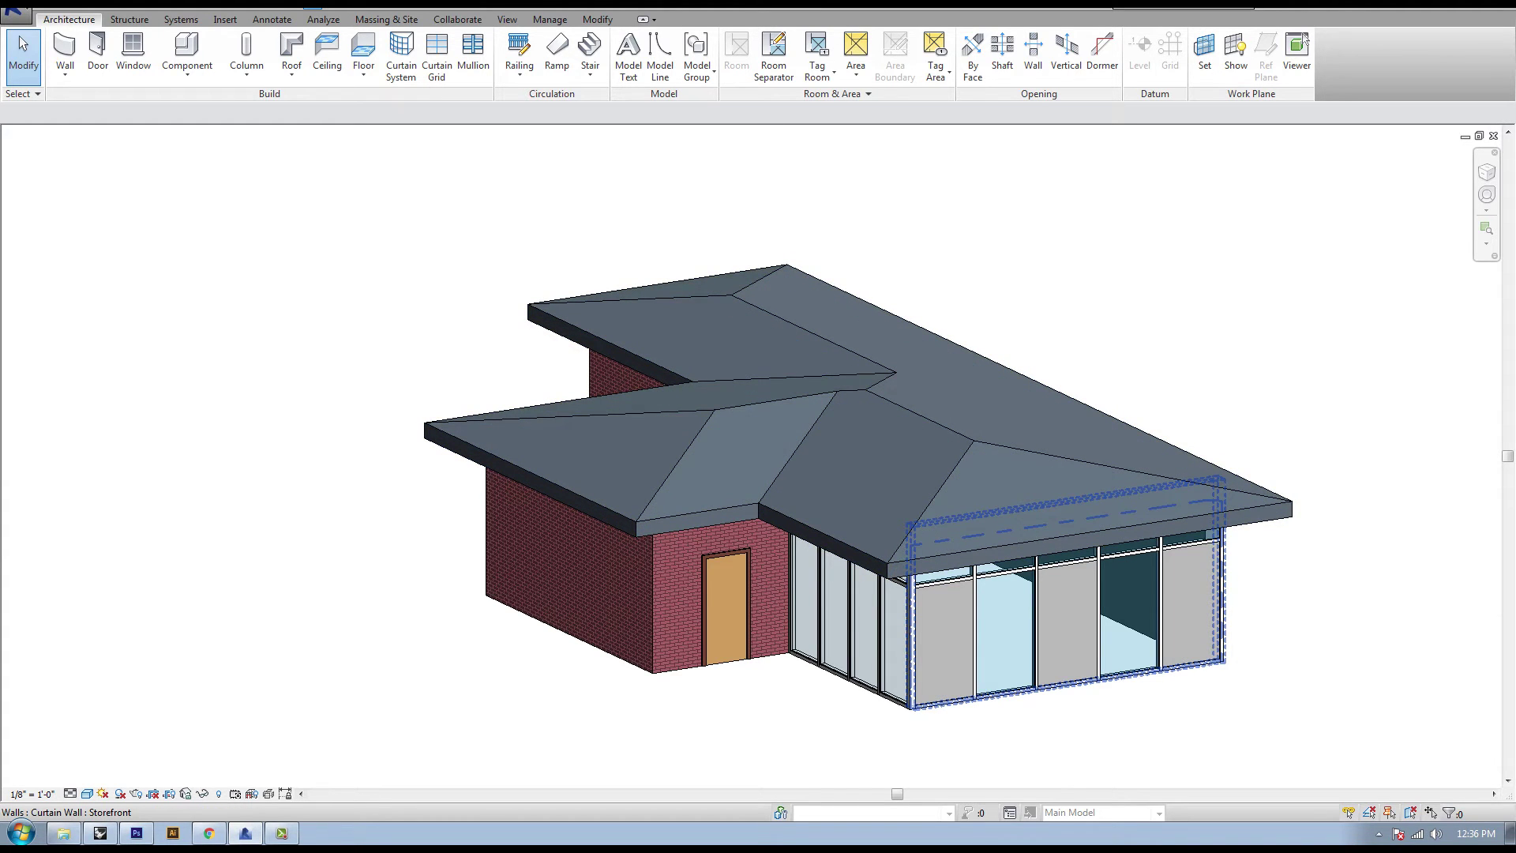
shift+middle_drag(1066, 679, 1001, 628)
middle_drag(1007, 545, 983, 597)
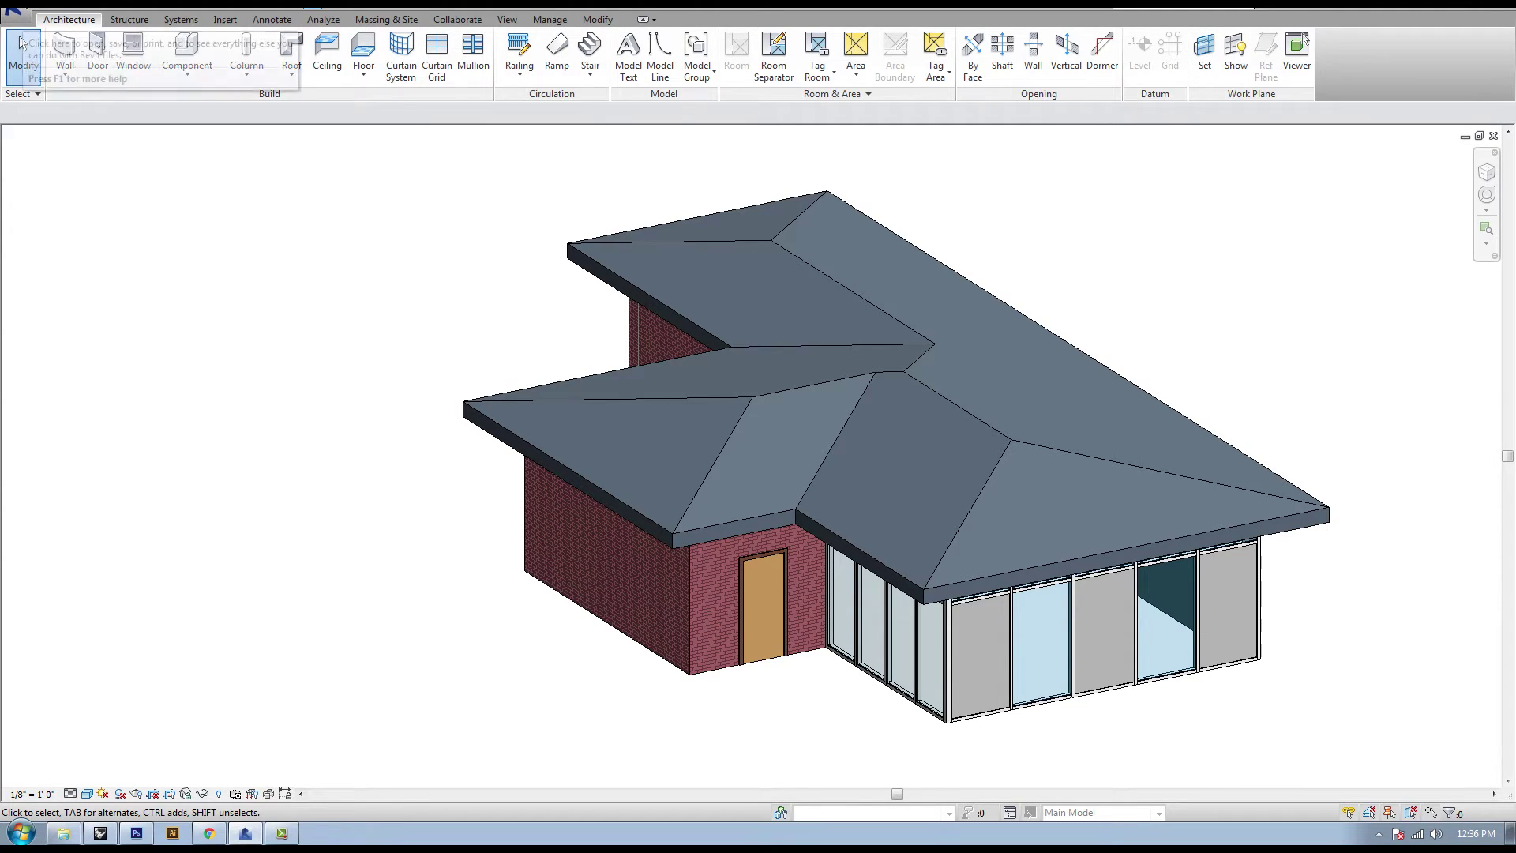
Step: Look through the CAD export formats offered for the project, from DWG to ACIS (SAT)
click(16, 11)
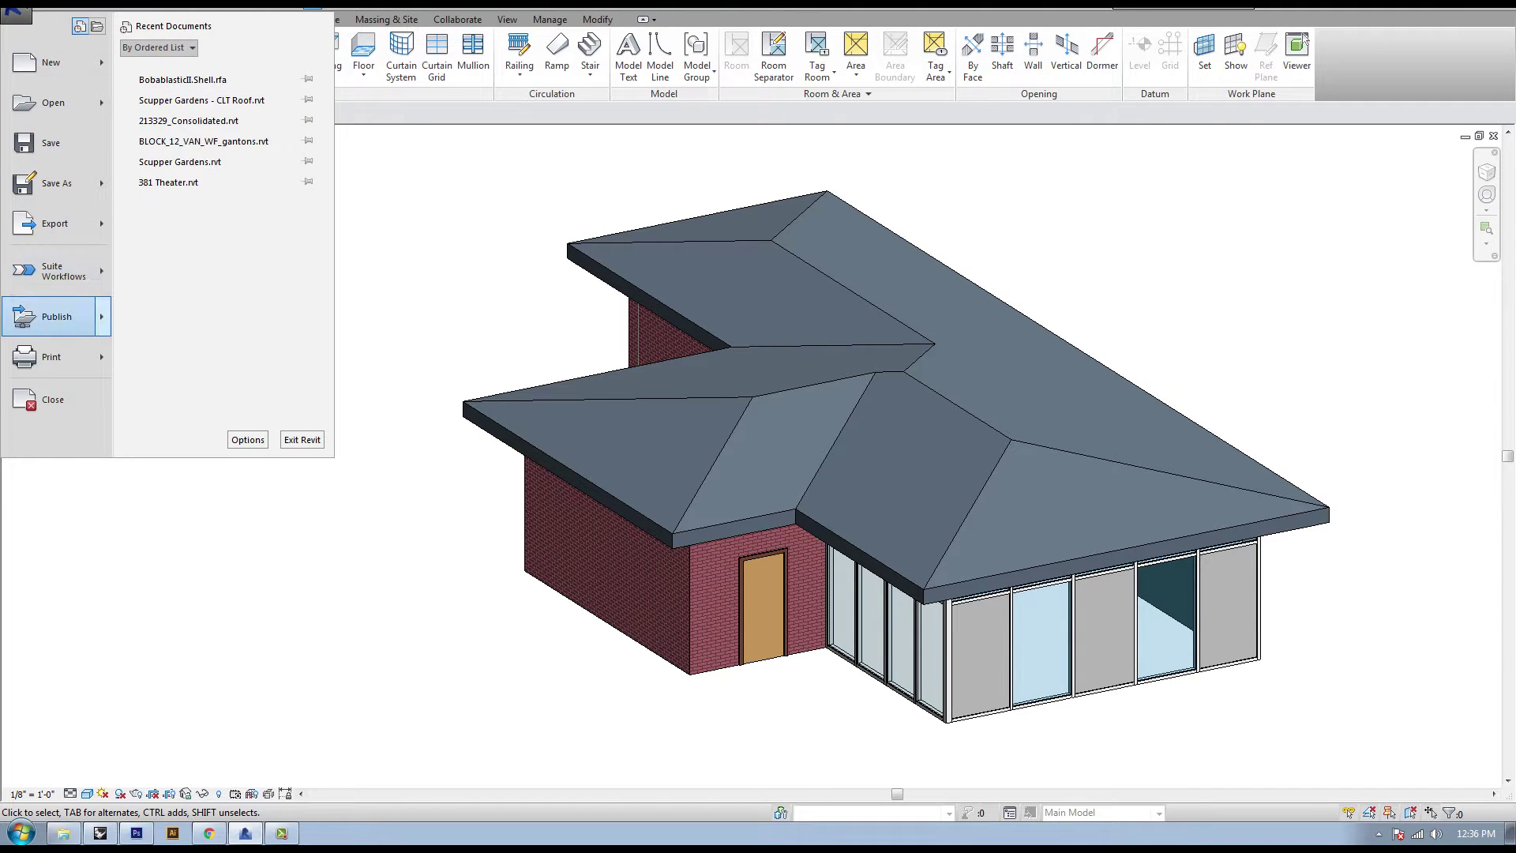
mouse_move(55, 223)
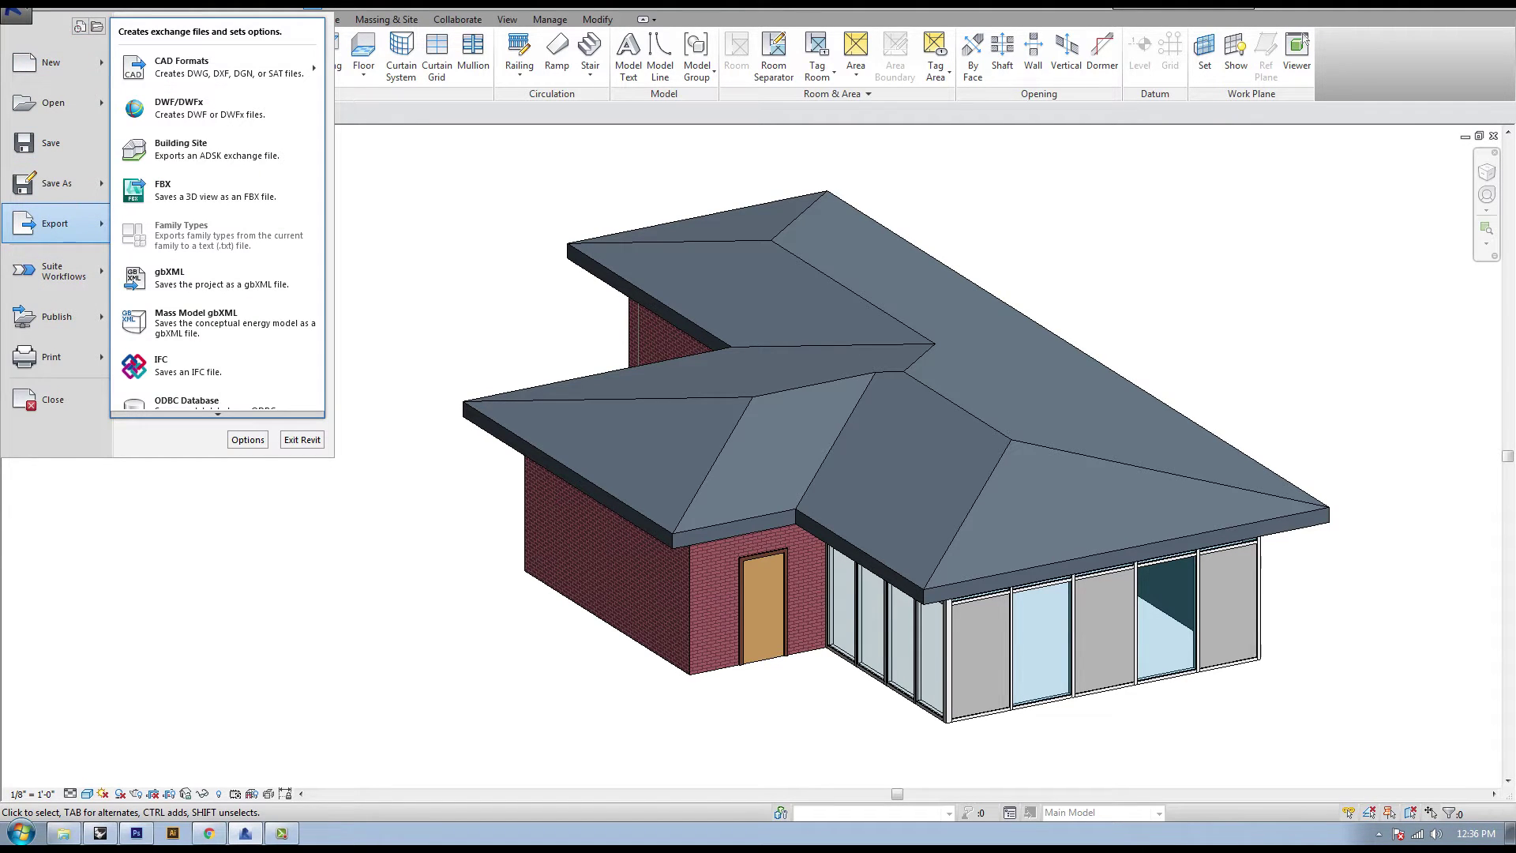
mouse_move(229, 67)
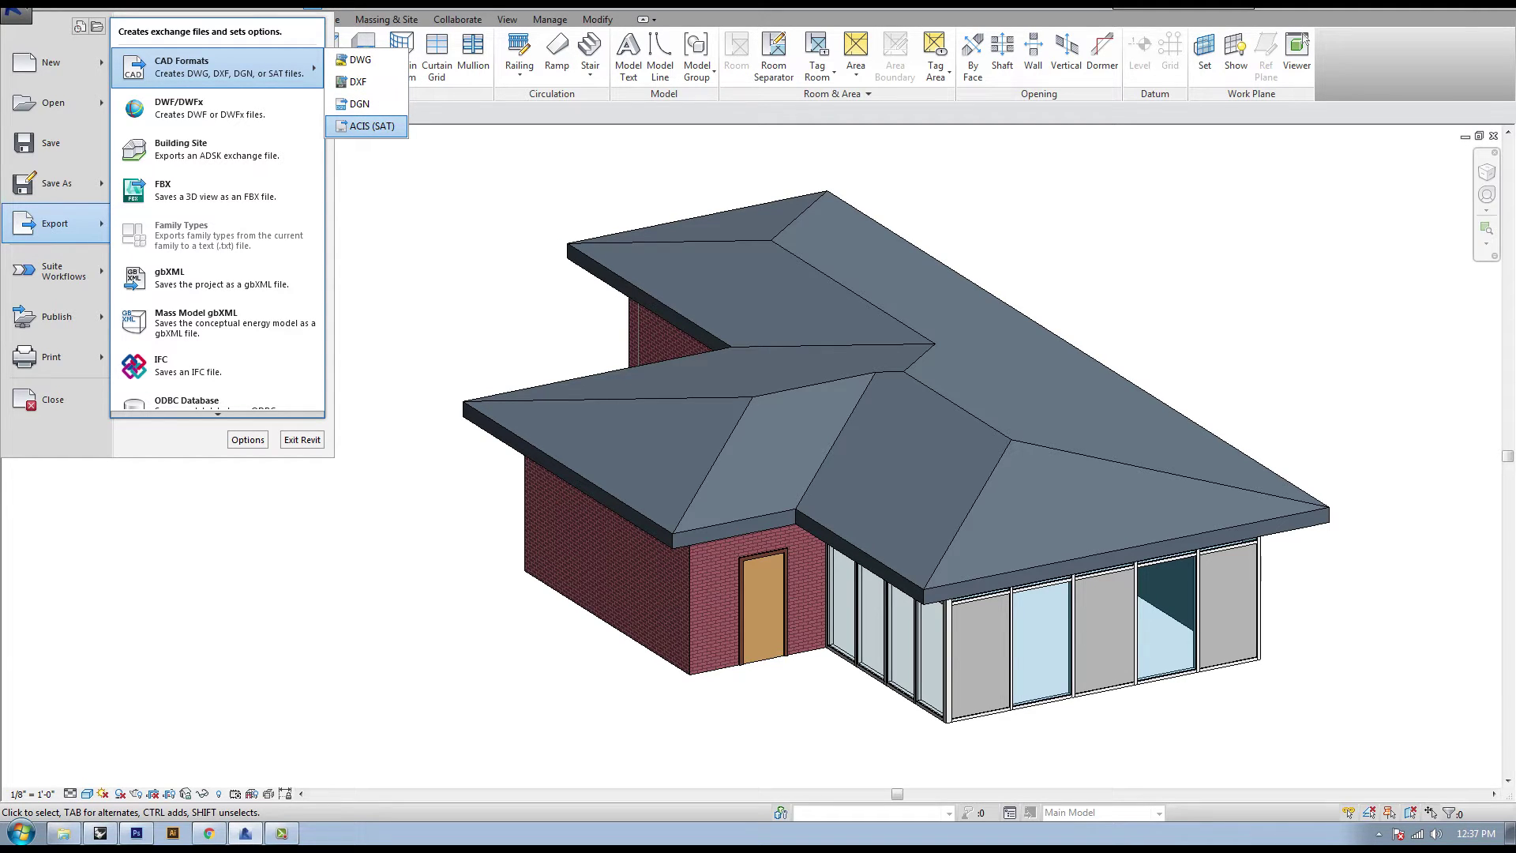
key(Up)
key(Up)
key(Up)
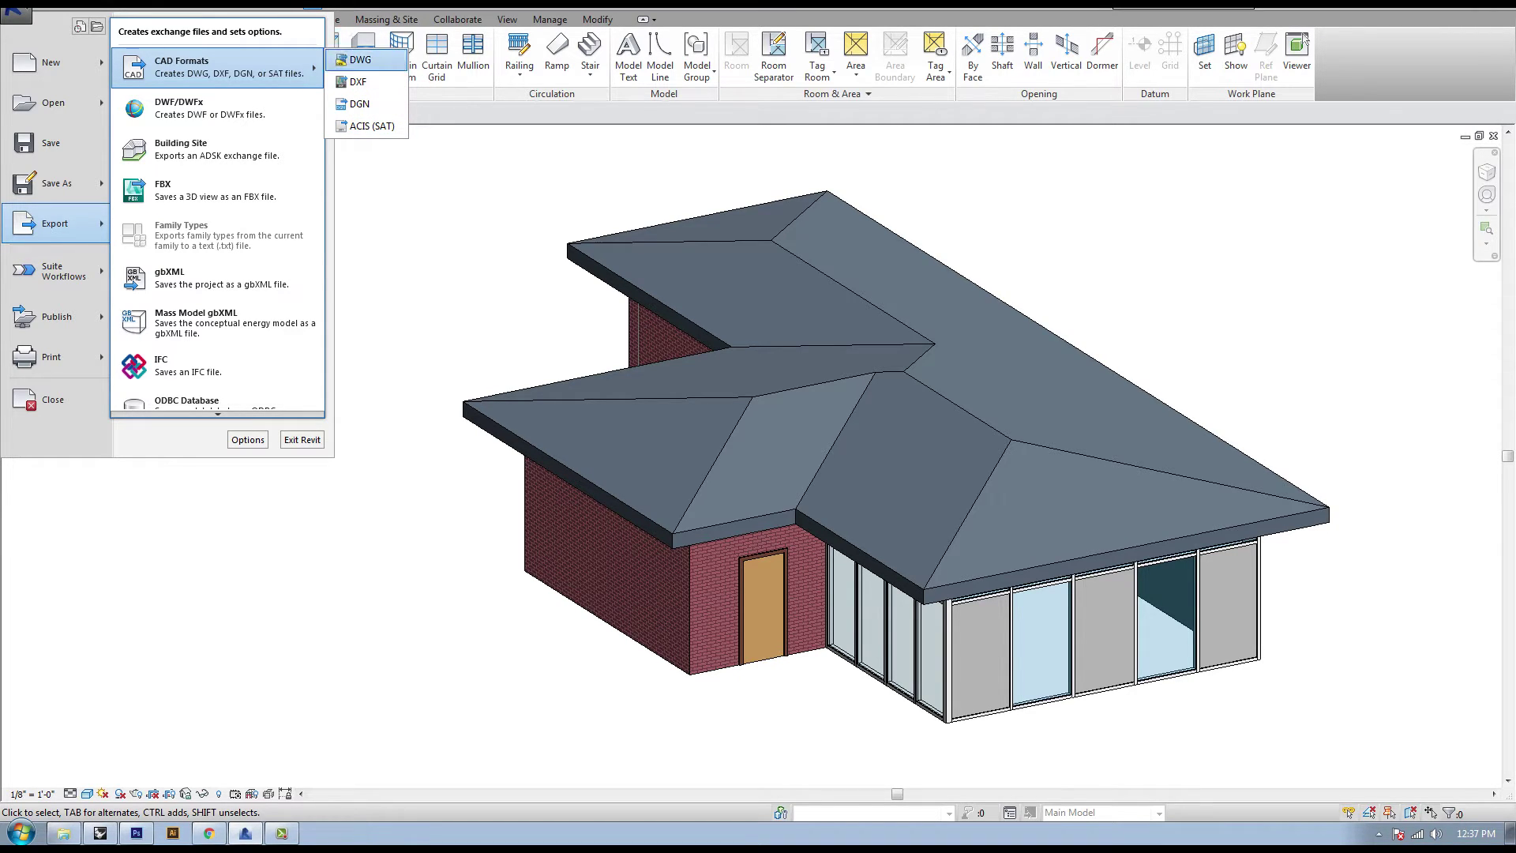
key(Down)
key(Down)
key(Down)
key(Escape)
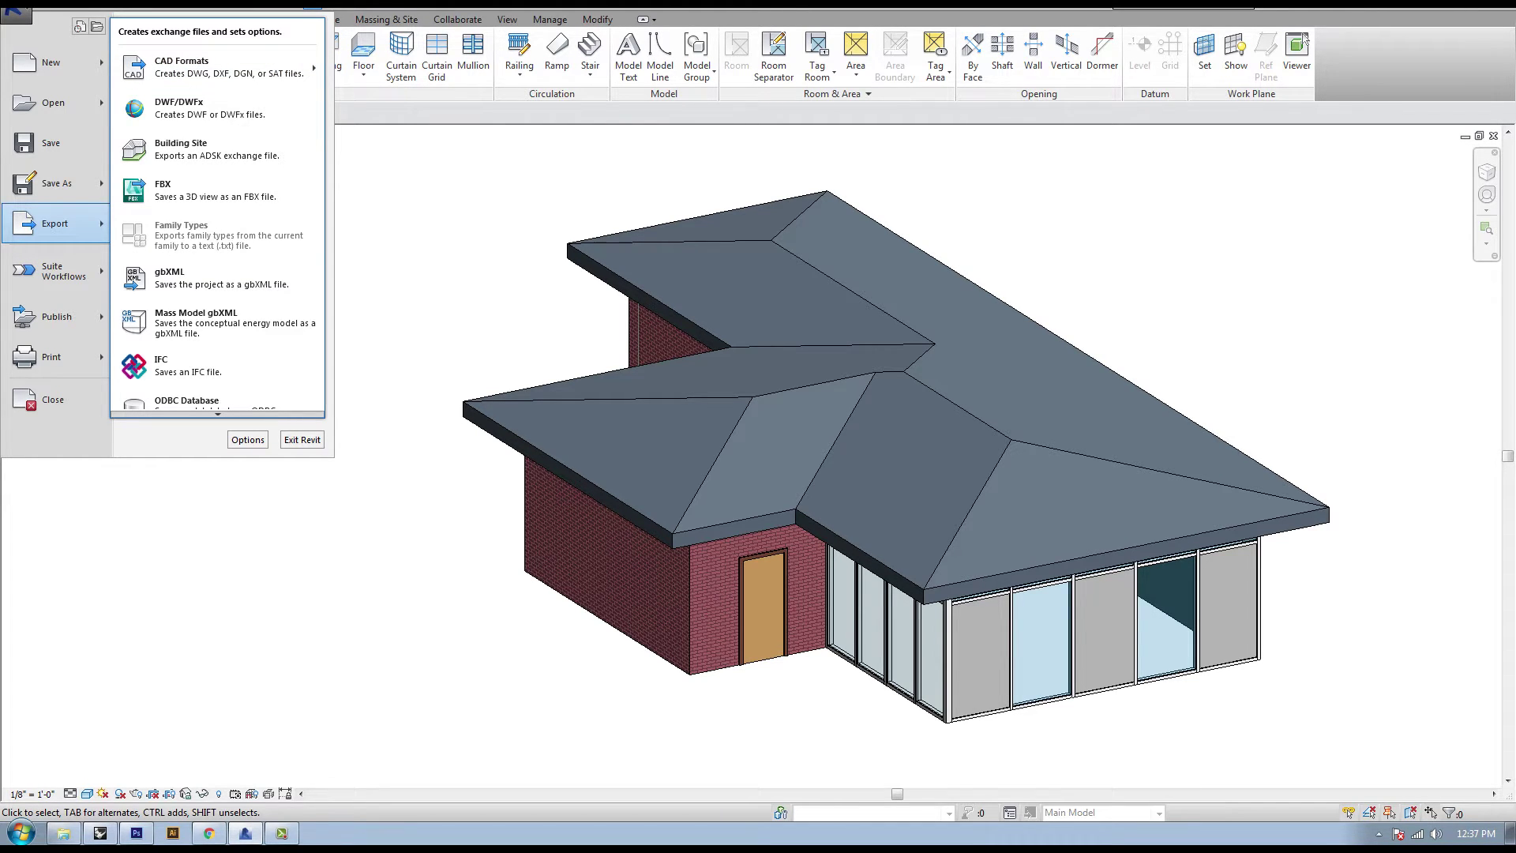
key(Down)
key(Right)
key(Down)
key(Down)
key(Down)
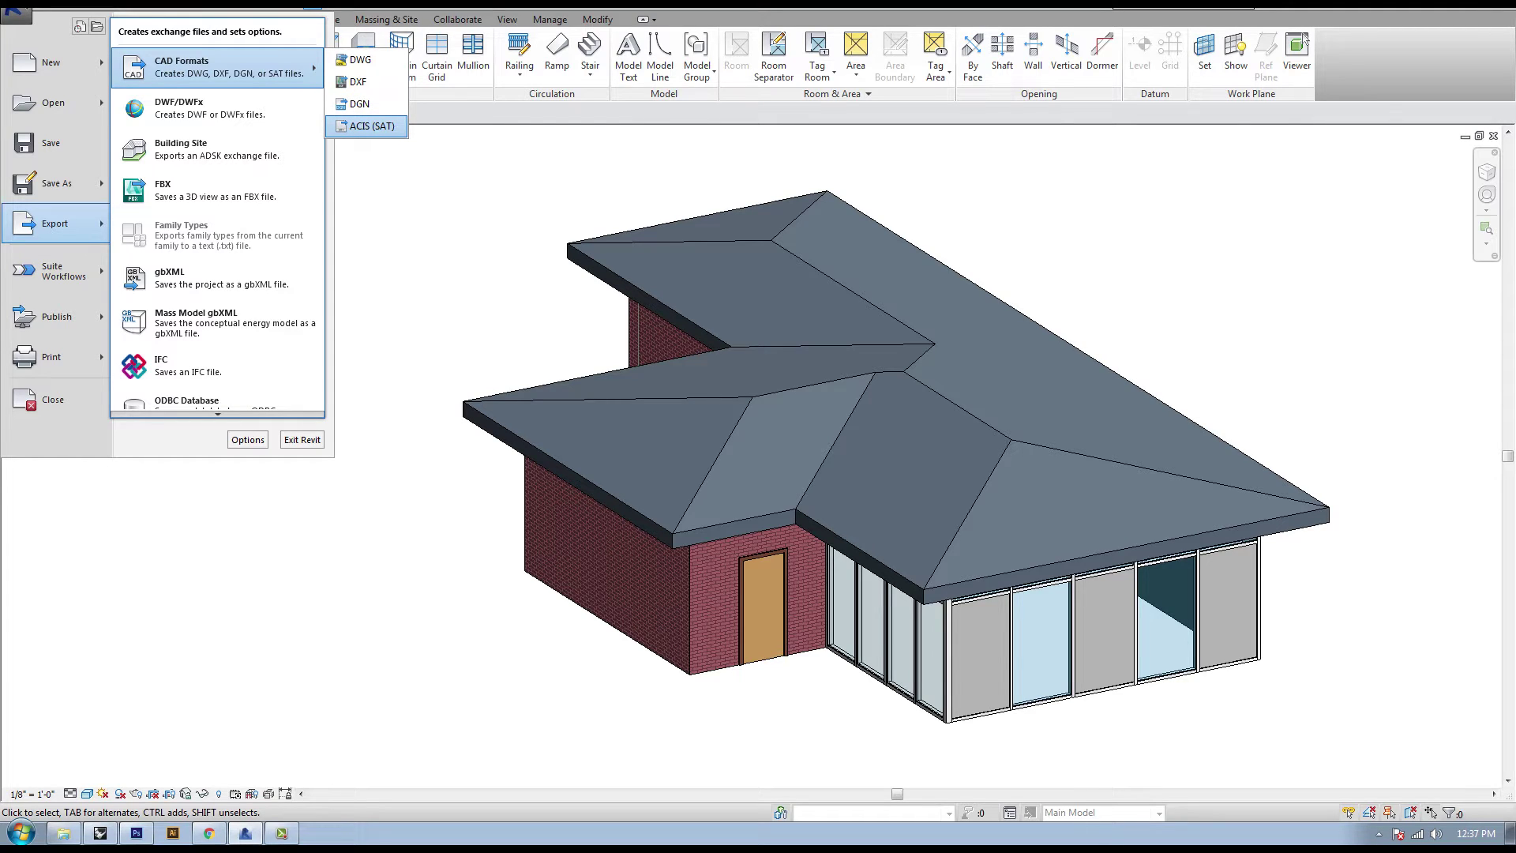
key(Up)
key(Up)
key(Up)
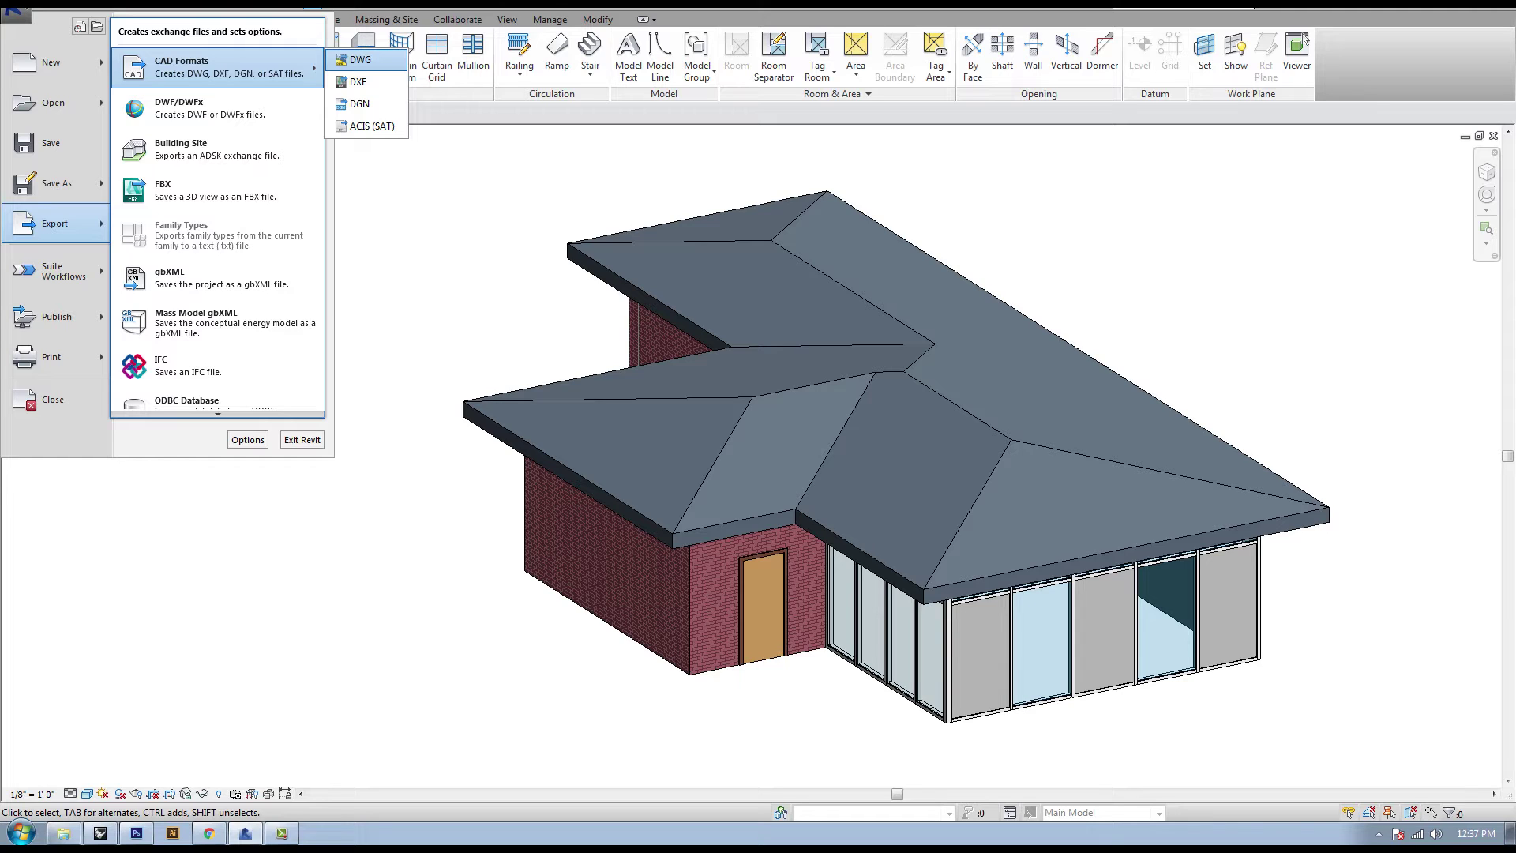
key(Down)
key(Down)
key(Down)
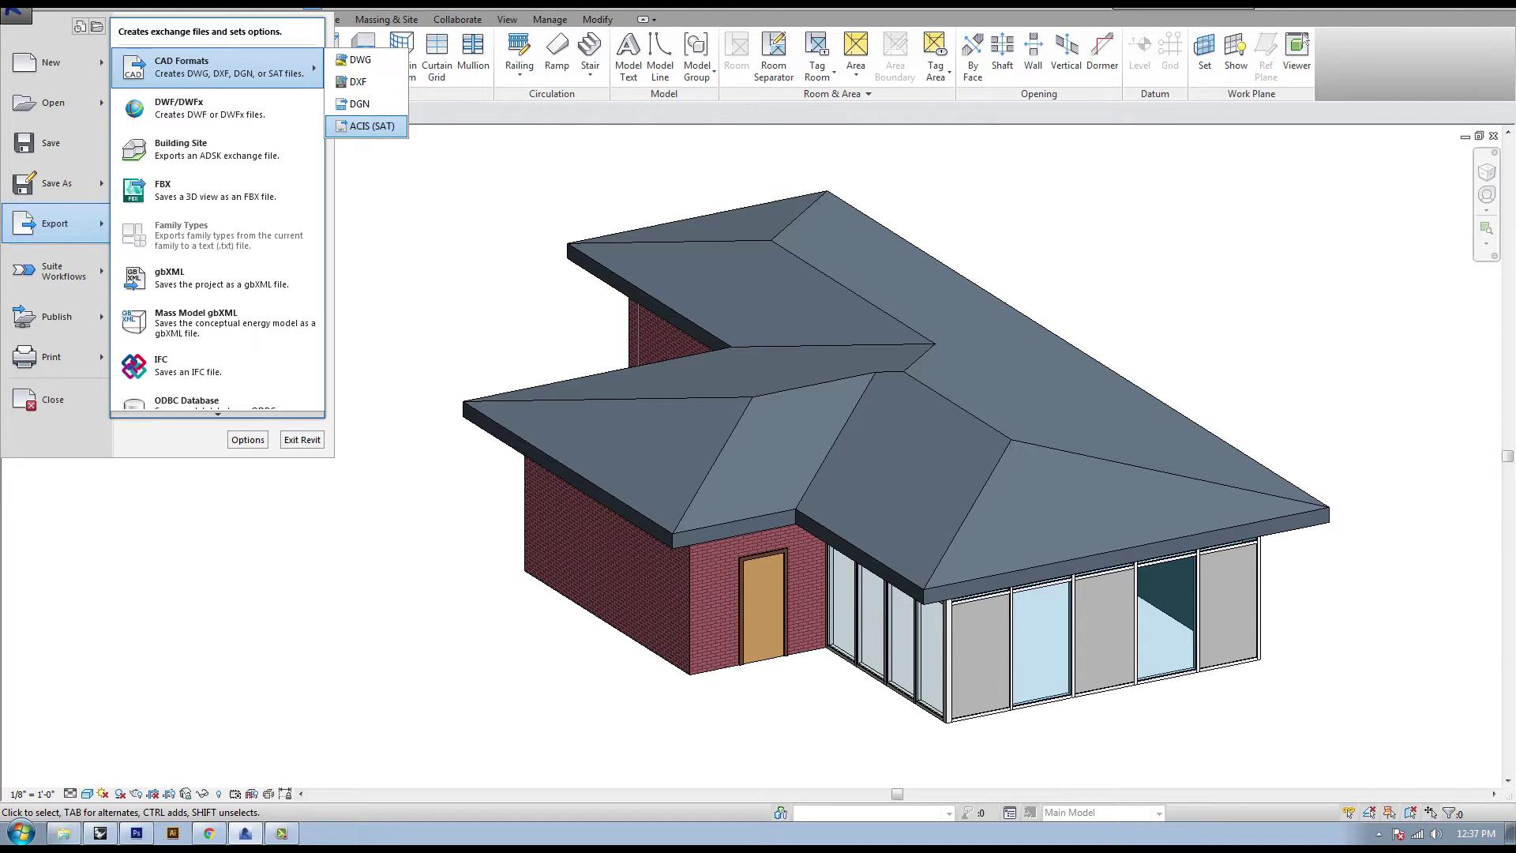
Step: Start a DWG export of the current 3D view and open its export setup for modification
key(Up)
key(Up)
key(Up)
key(Return)
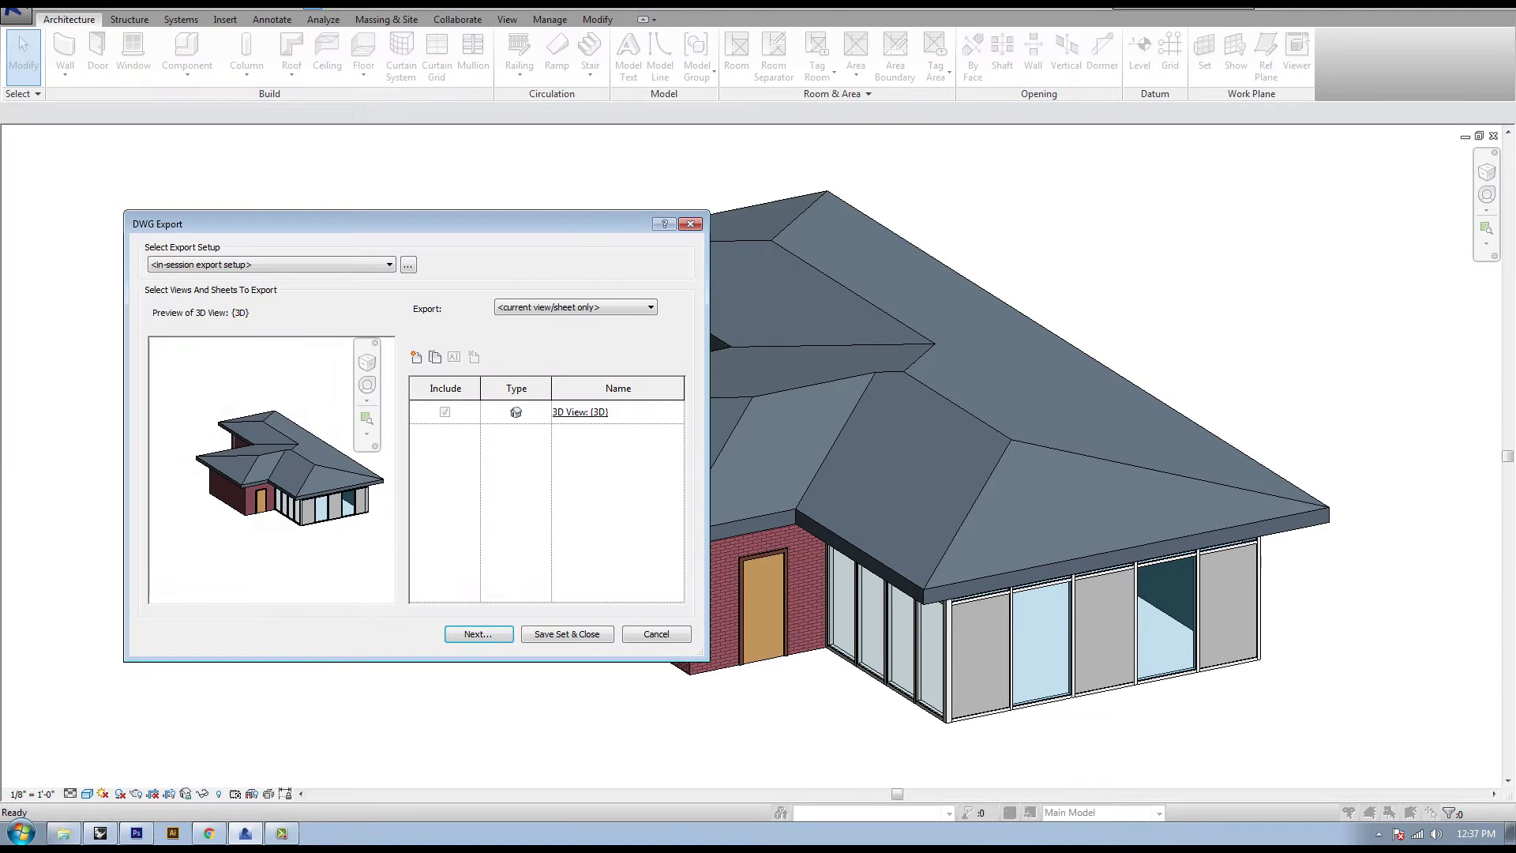
drag(416, 223, 911, 214)
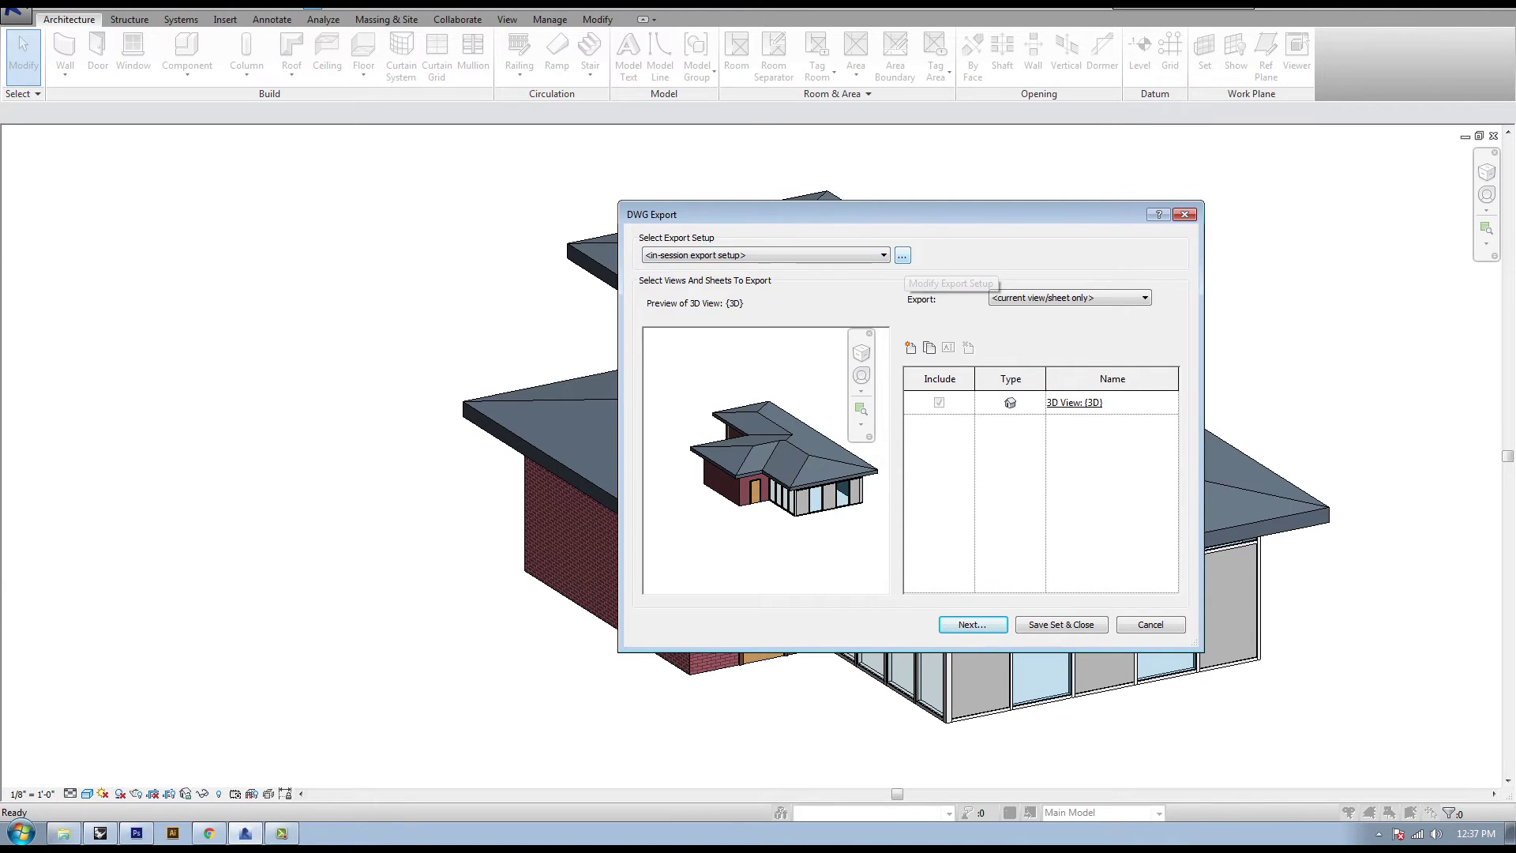
click(901, 255)
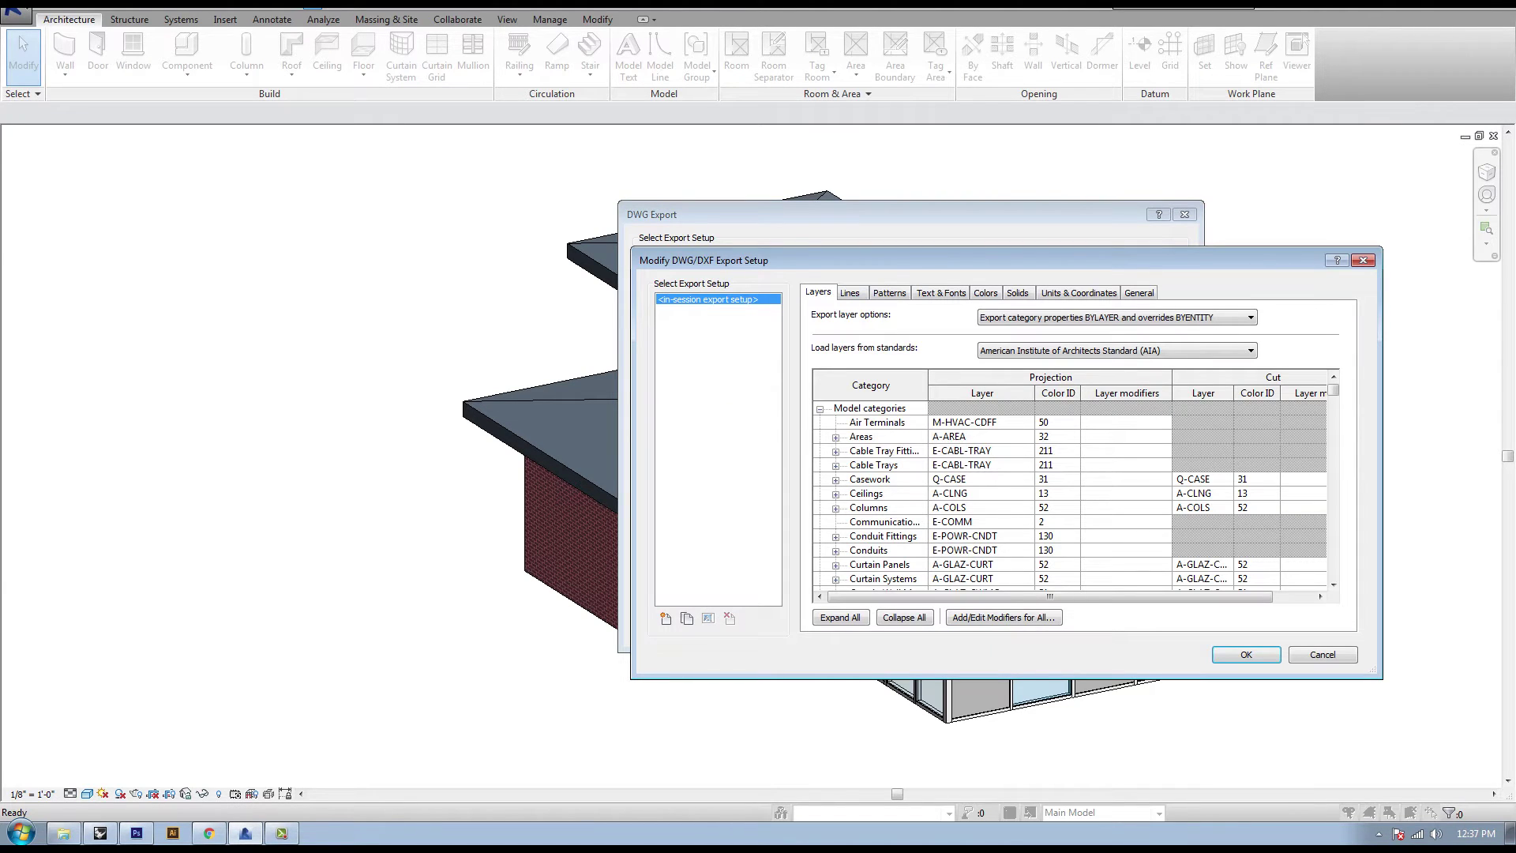
Step: Examine how the model categories are mapped to layers and color IDs in the DWG export setup
scroll(1074, 498, down, 20)
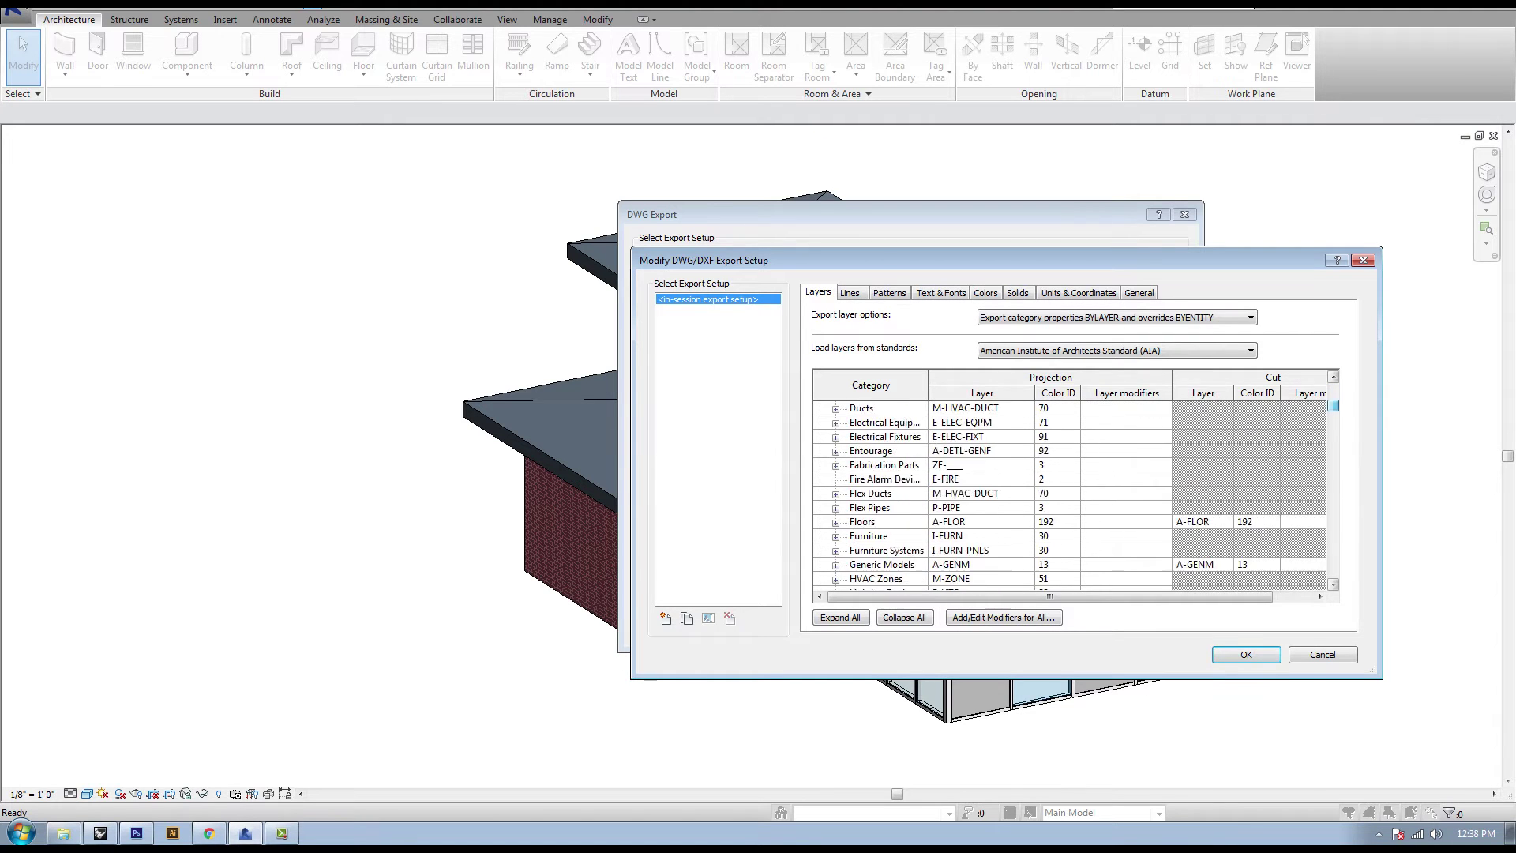
scroll(1074, 497, up, 3)
scroll(1074, 497, down, 10)
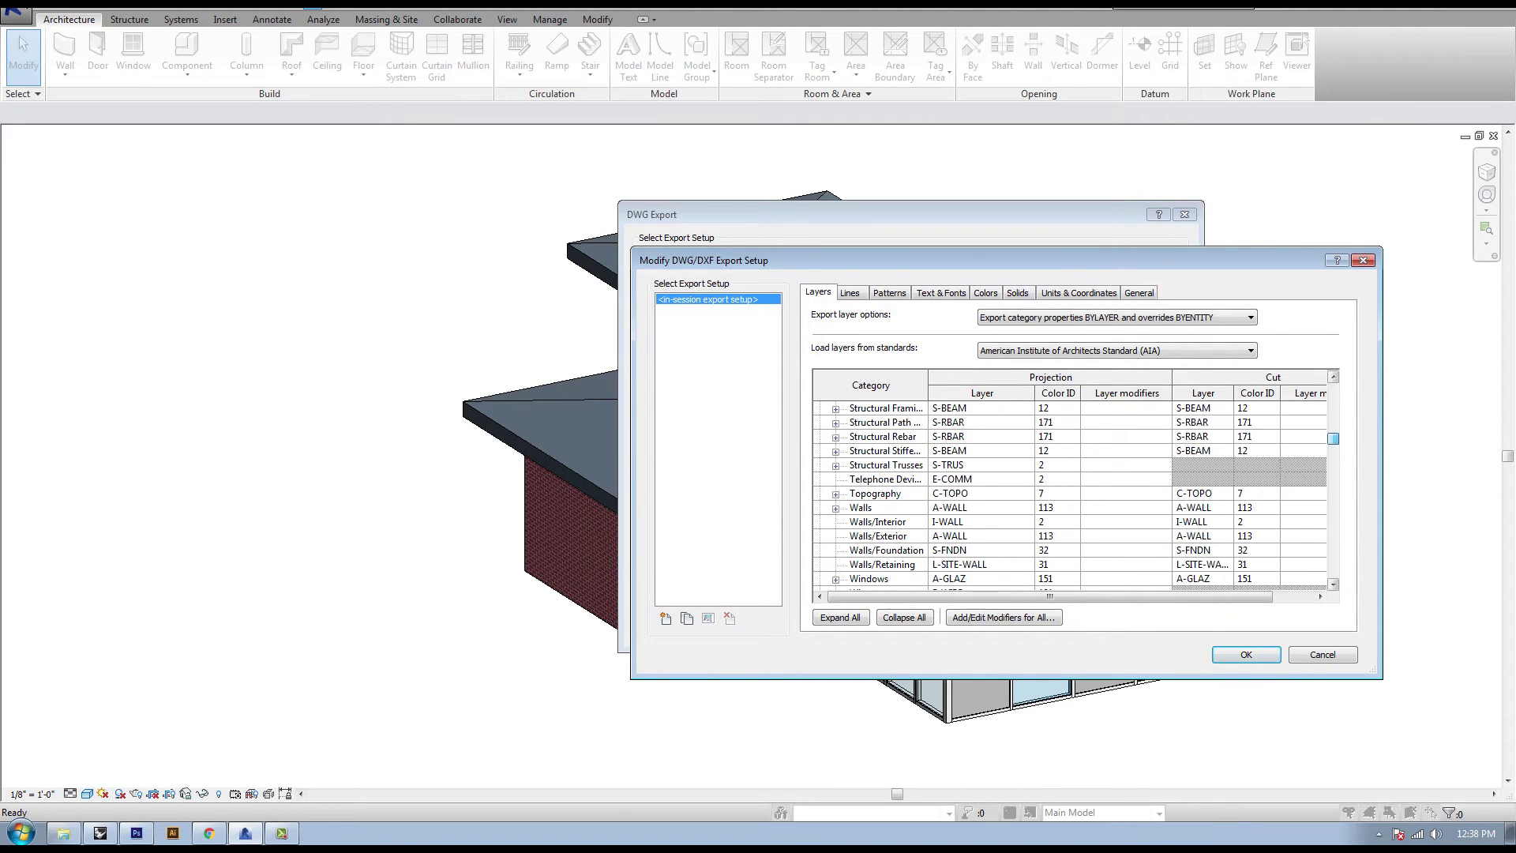
scroll(1074, 497, up, 12)
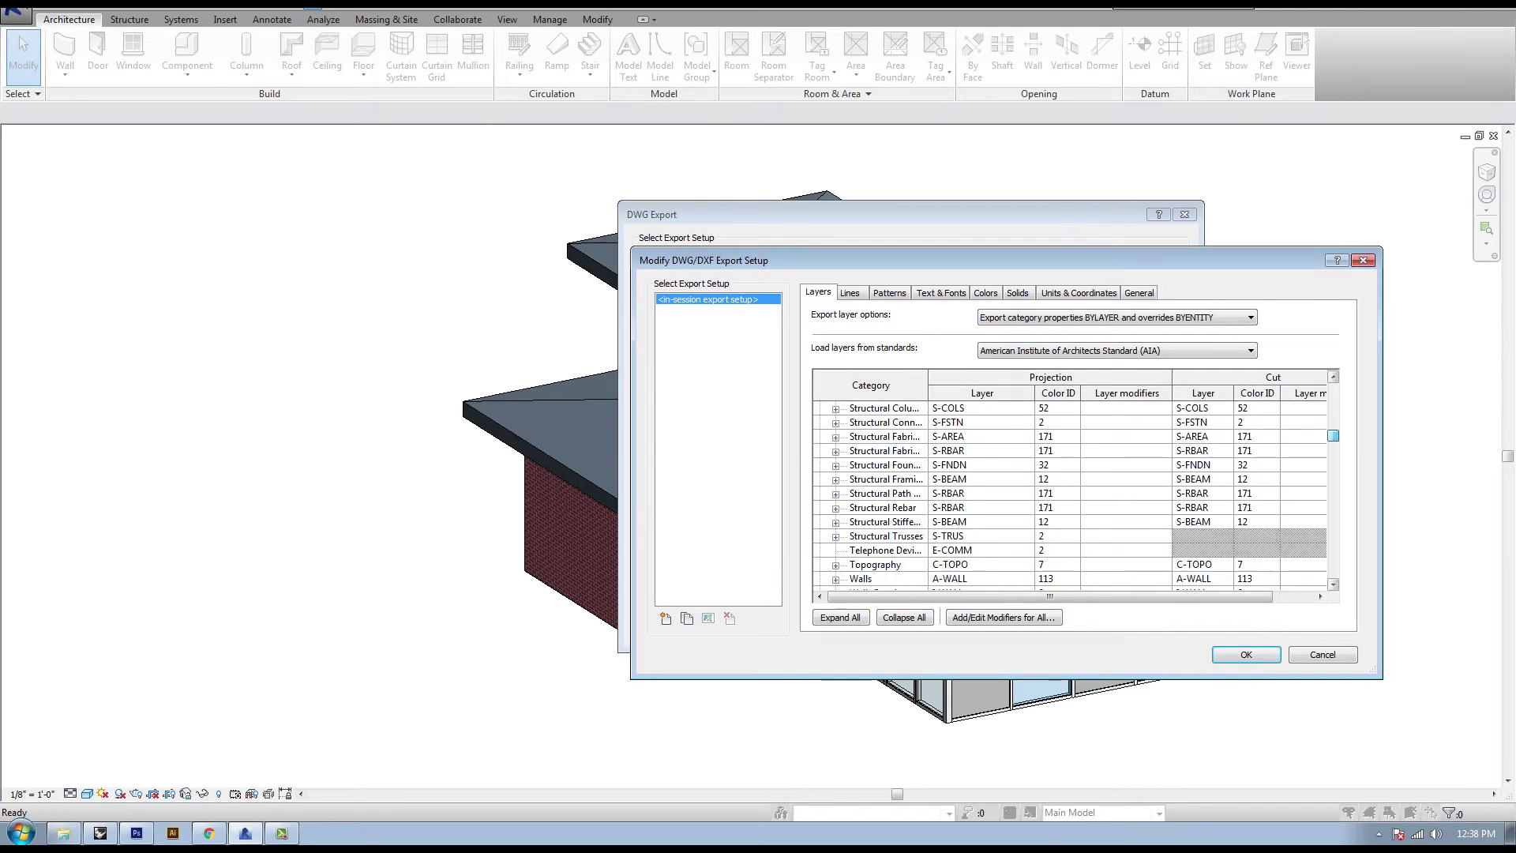
scroll(1074, 498, up, 15)
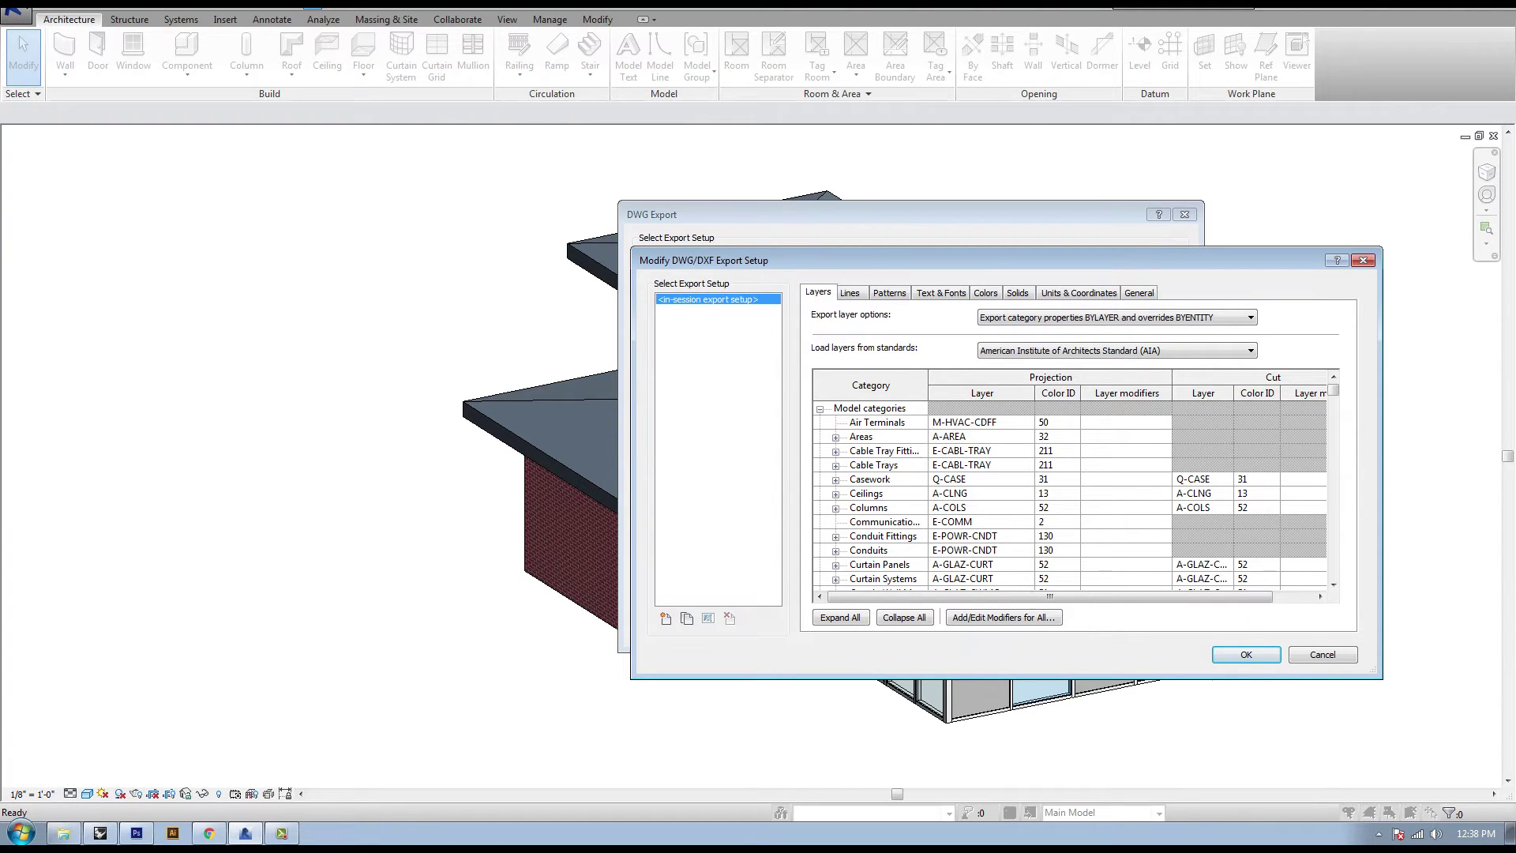
mouse_move(1333, 390)
mouse_down()
mouse_move(1333, 493)
mouse_move(1332, 390)
mouse_up()
Step: Review the export setup's line, pattern, text and color settings, ending at how solids are exported
click(850, 293)
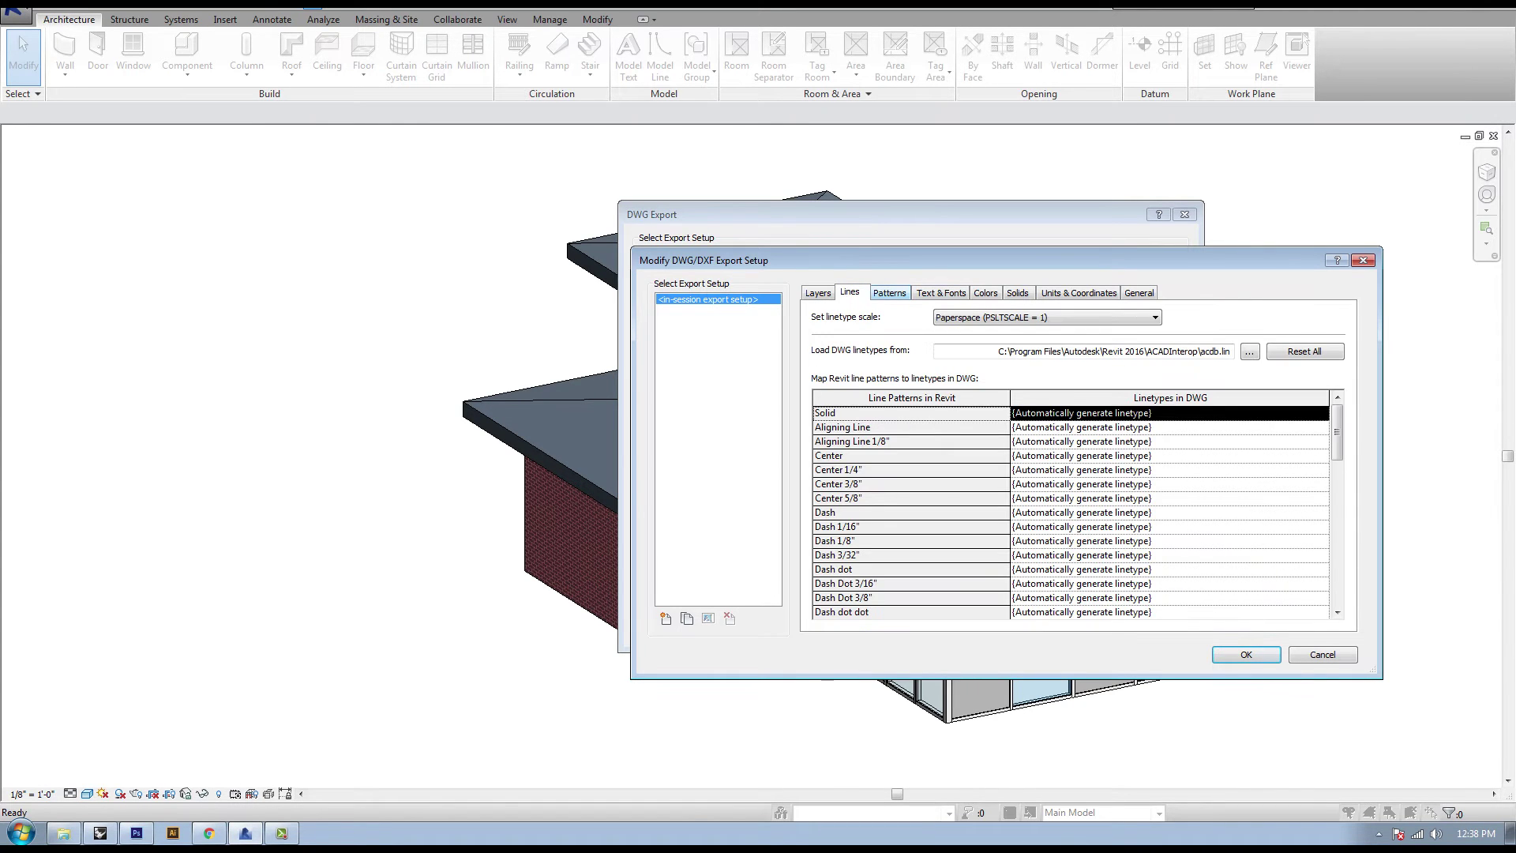
key(ctrl+Tab)
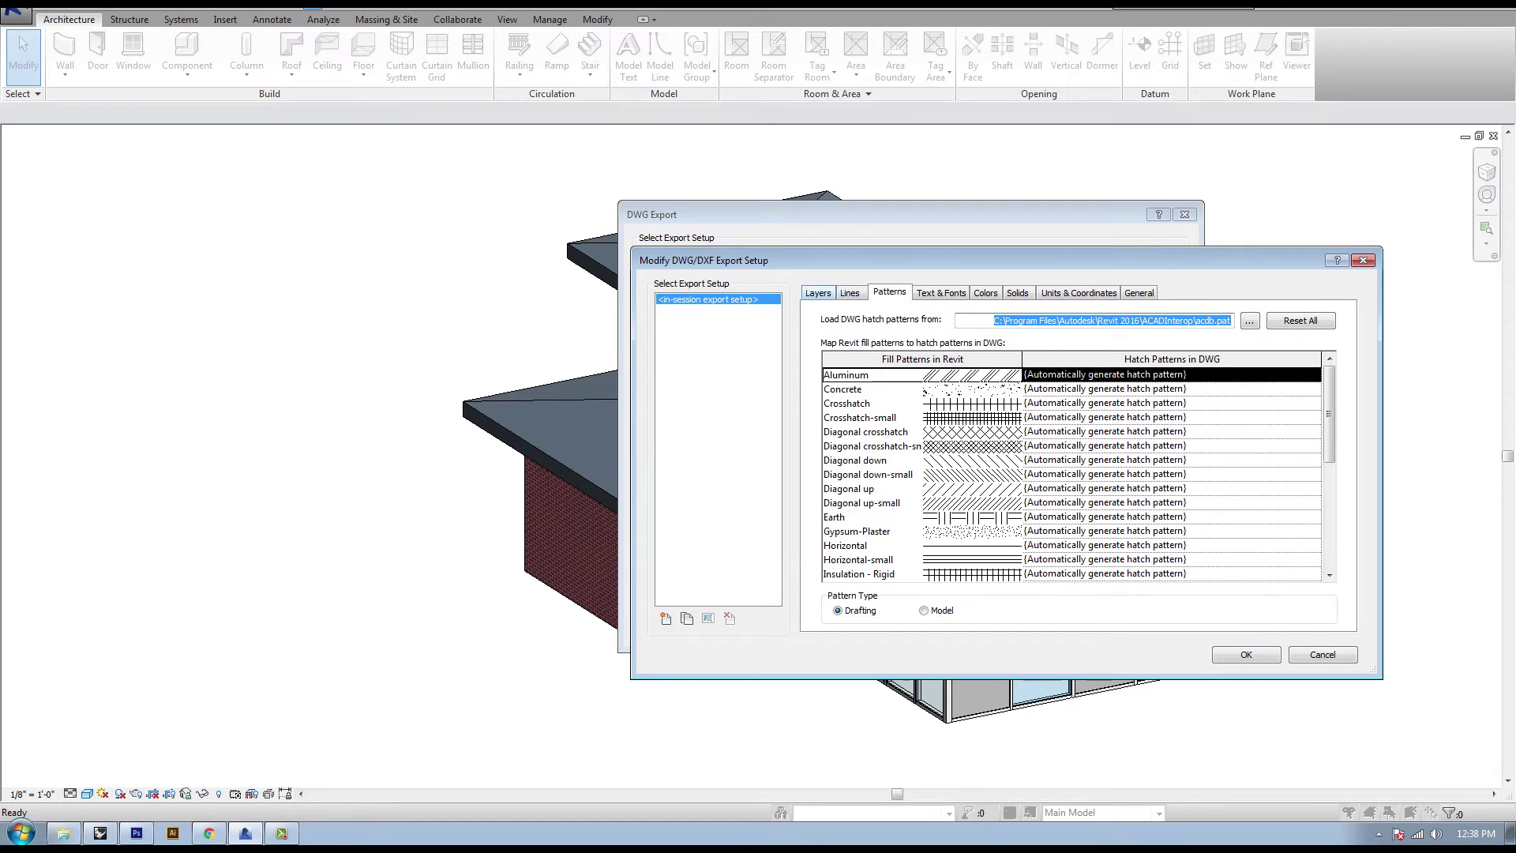
key(ctrl+Tab)
key(ctrl+Tab)
key(ctrl+Tab)
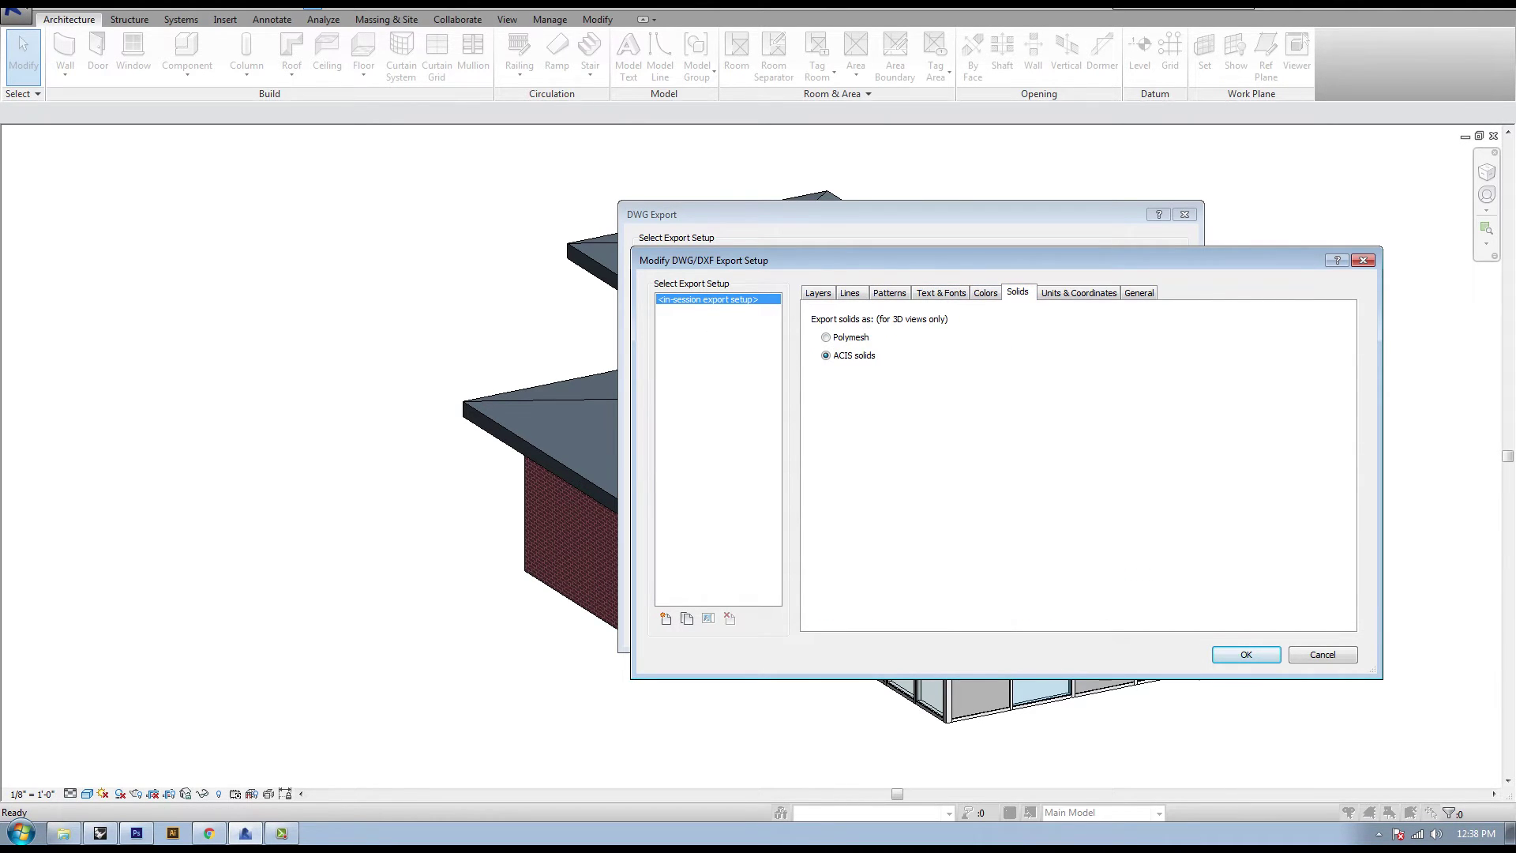
key(ctrl+shift+Tab)
key(ctrl+shift+Tab)
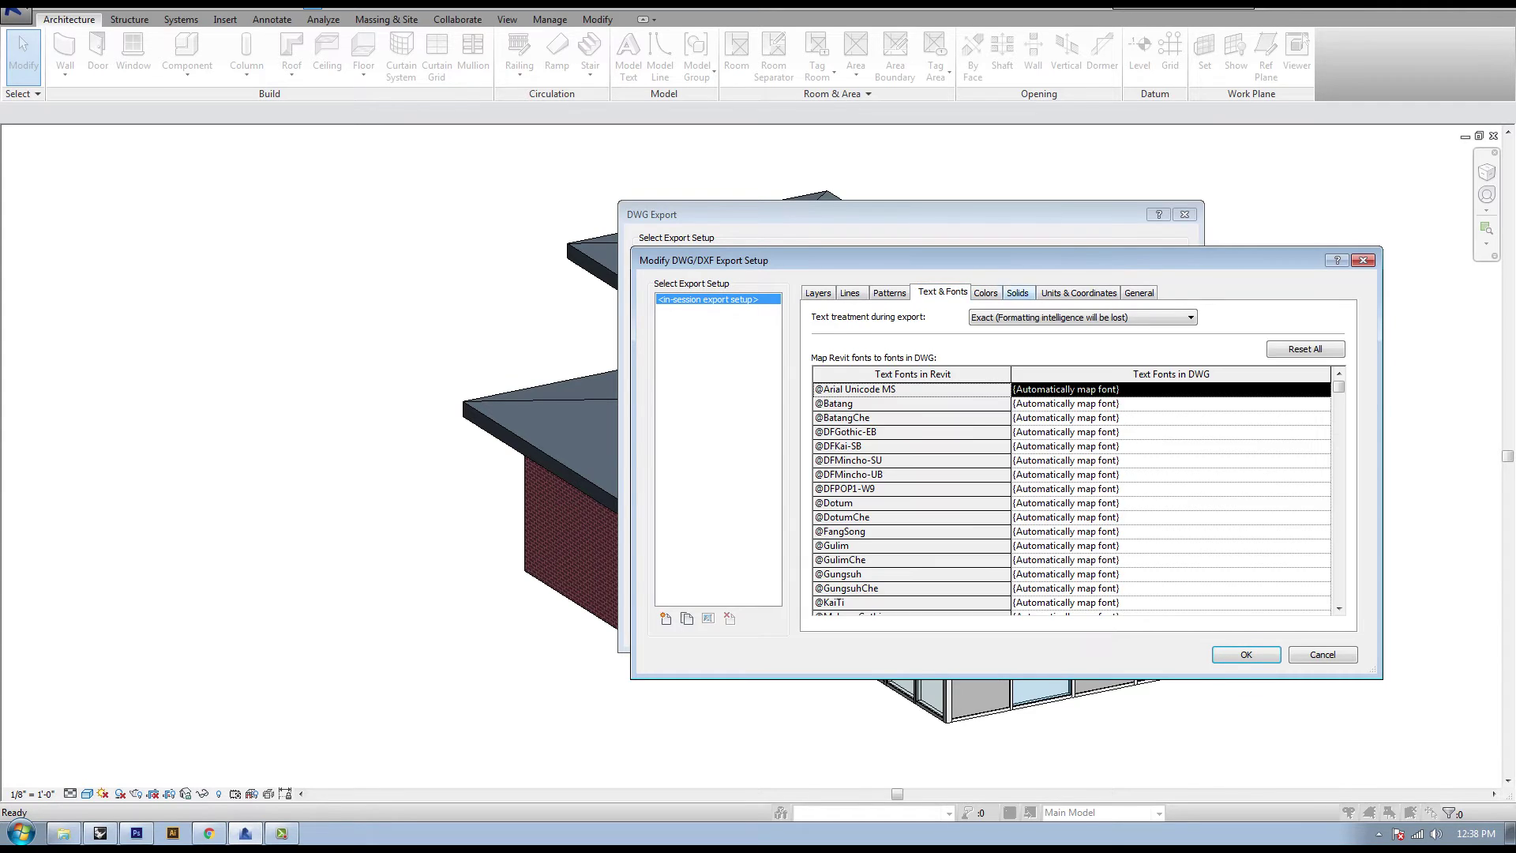
key(ctrl+Tab)
key(ctrl+Tab)
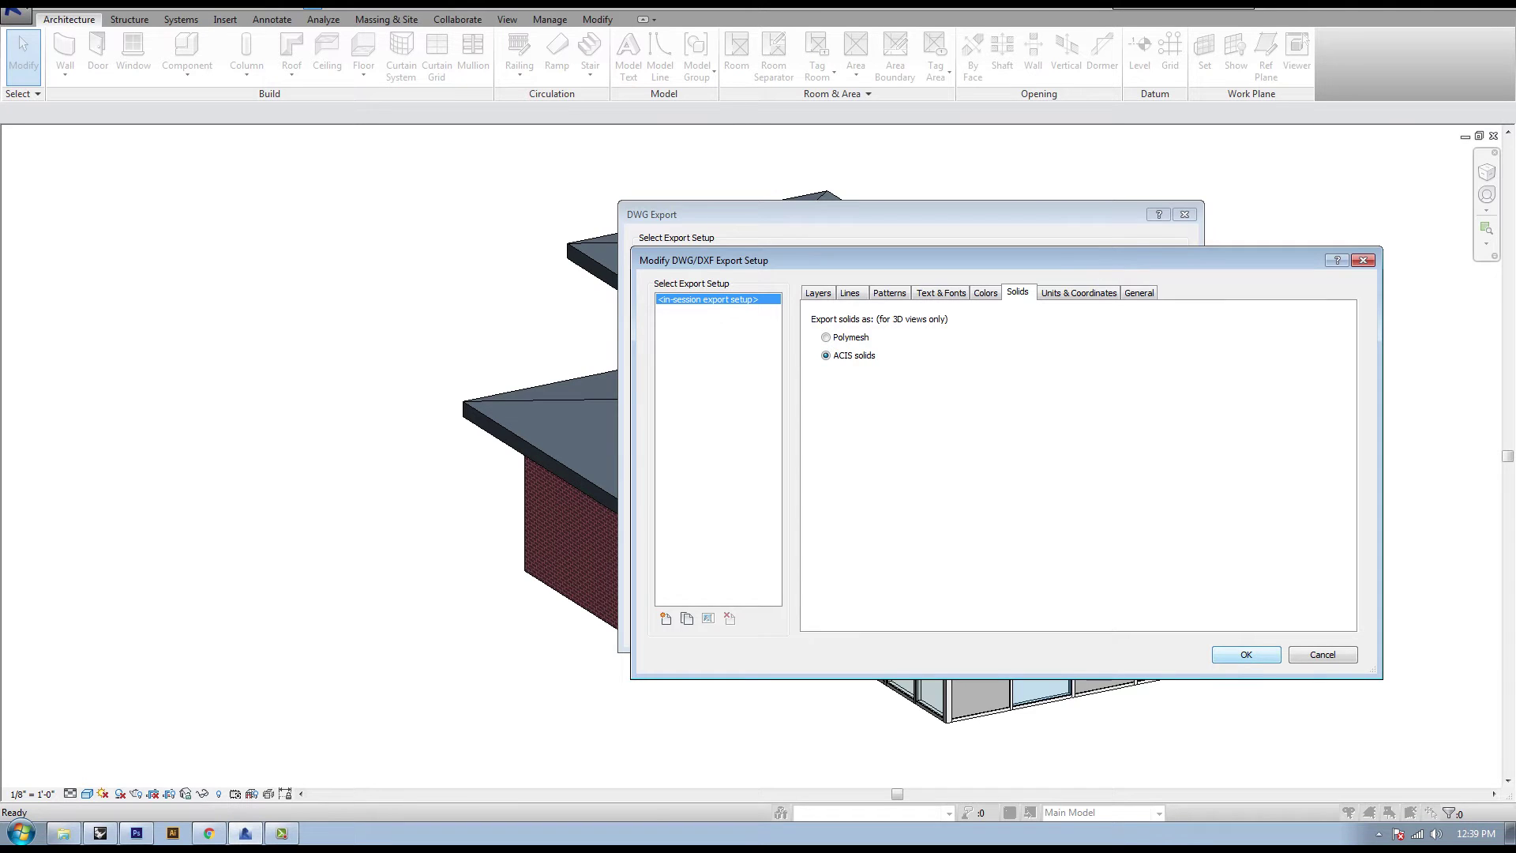
Step: Accept the export setup with ACIS solids and delete the existing Food Cart_01.dwg from the Revit-to-Rhino target folder
key(Return)
click(972, 625)
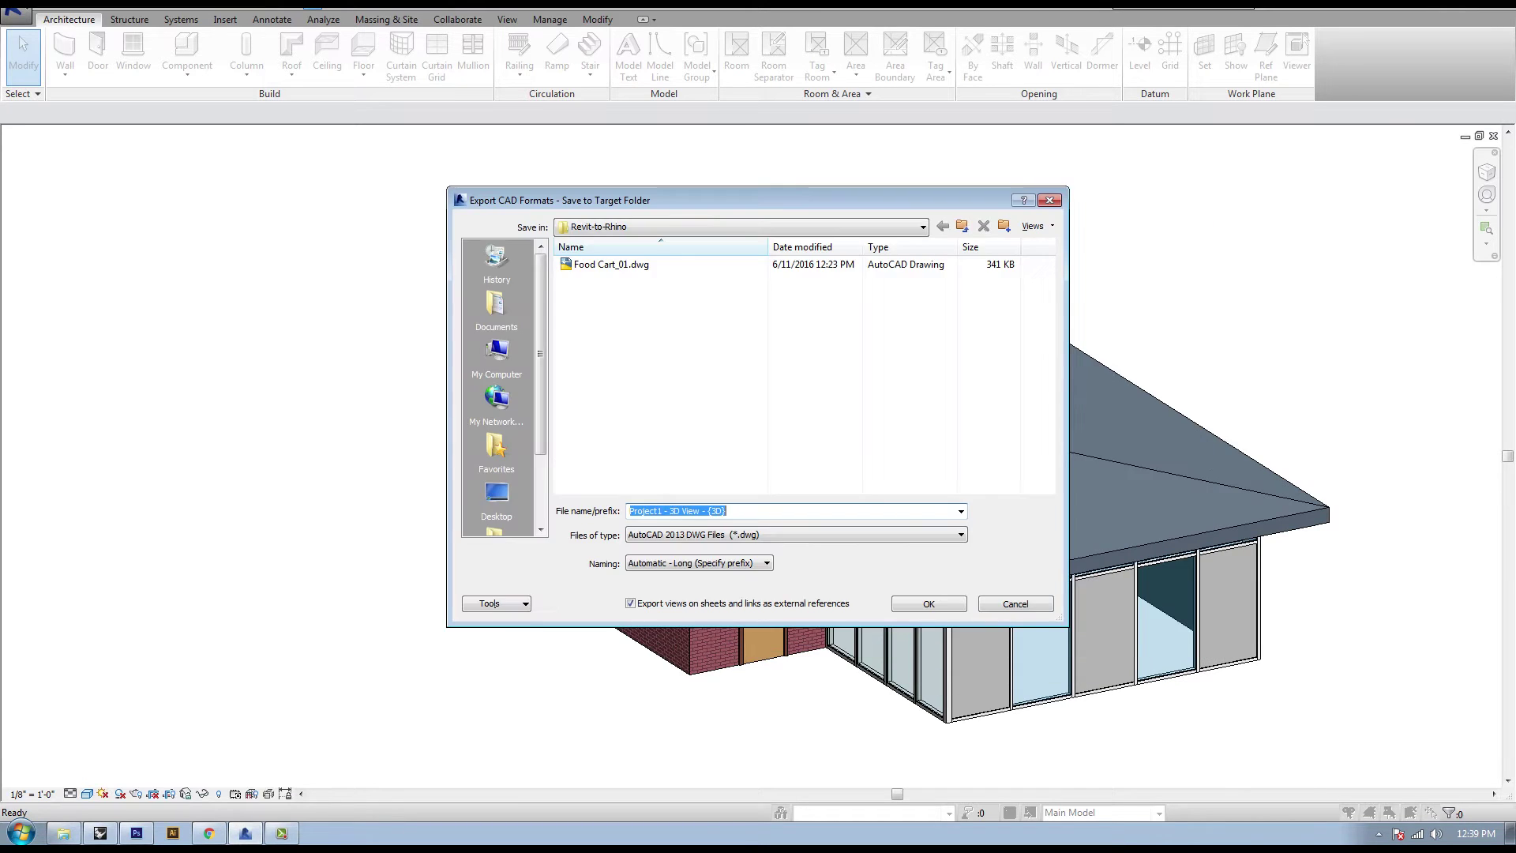
click(611, 265)
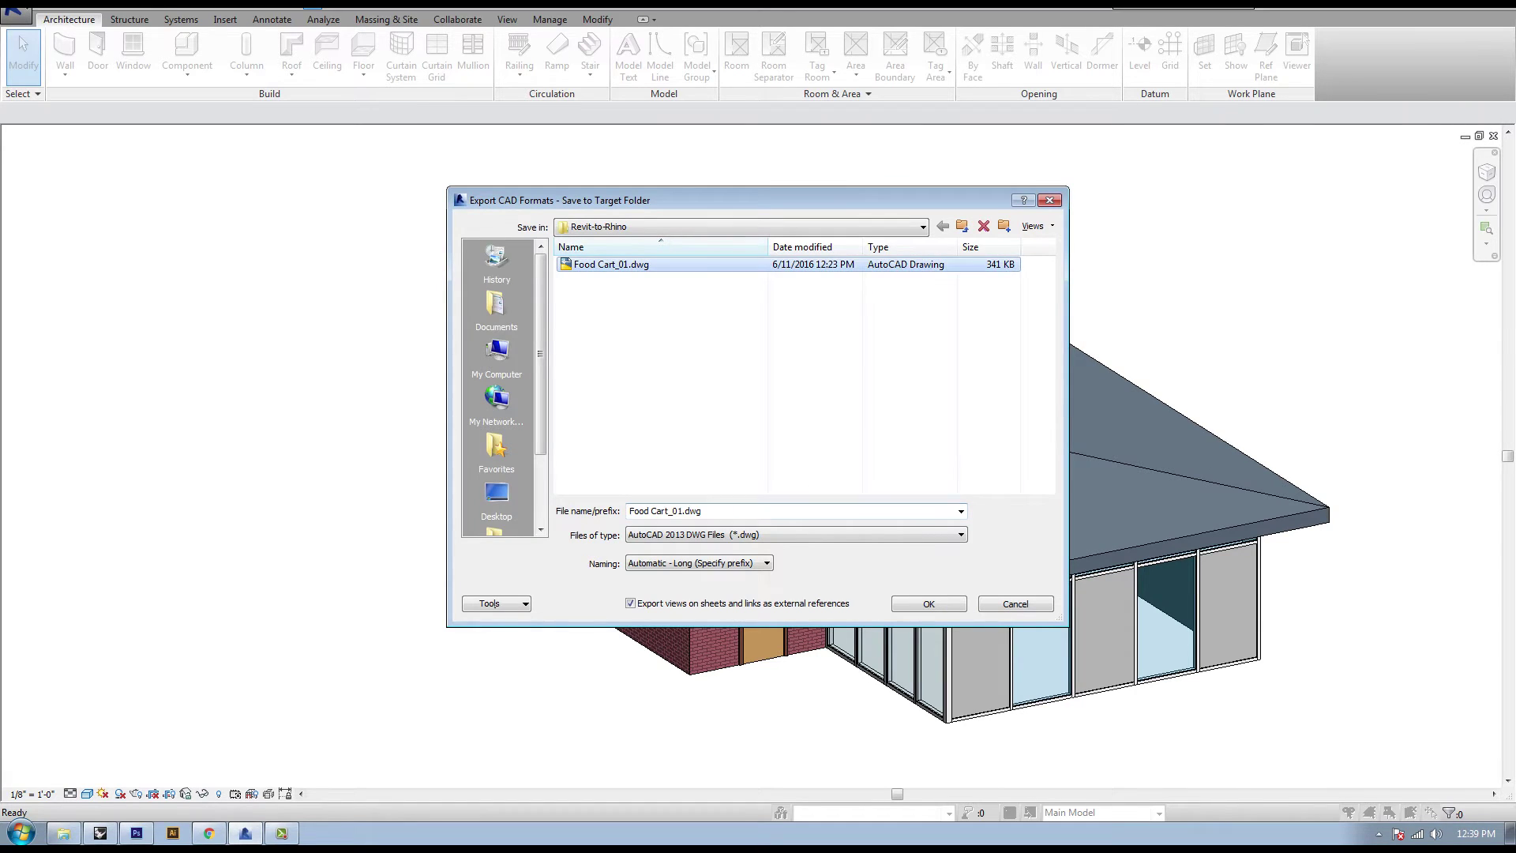
key(Delete)
key(Return)
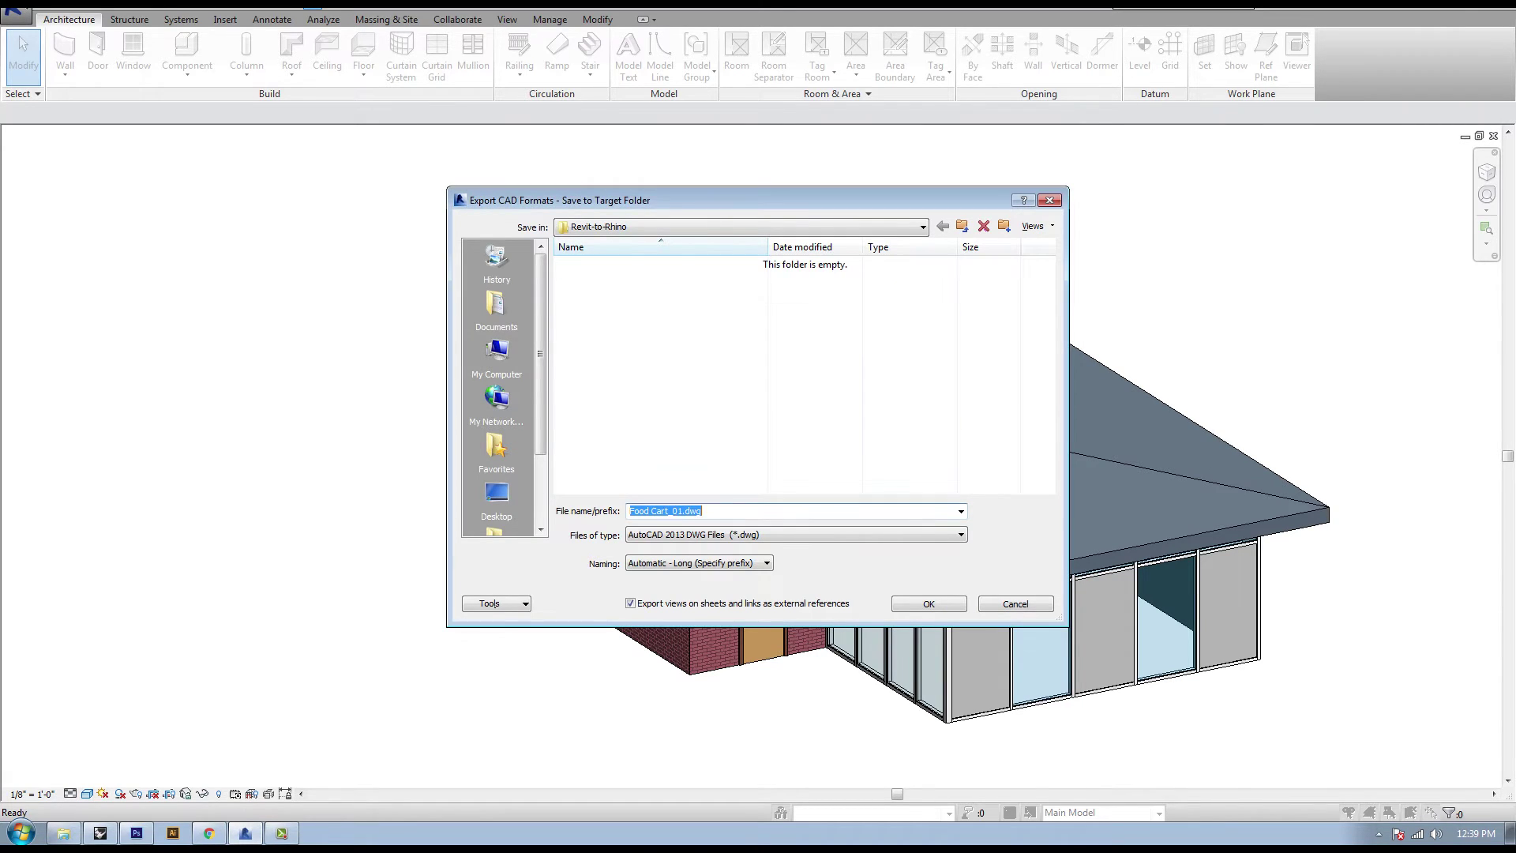
Step: Export the view as an AutoCAD 2013 DWG named Sample House, with views and links not exported as external references
click(702, 511)
text(Sample House)
click(630, 603)
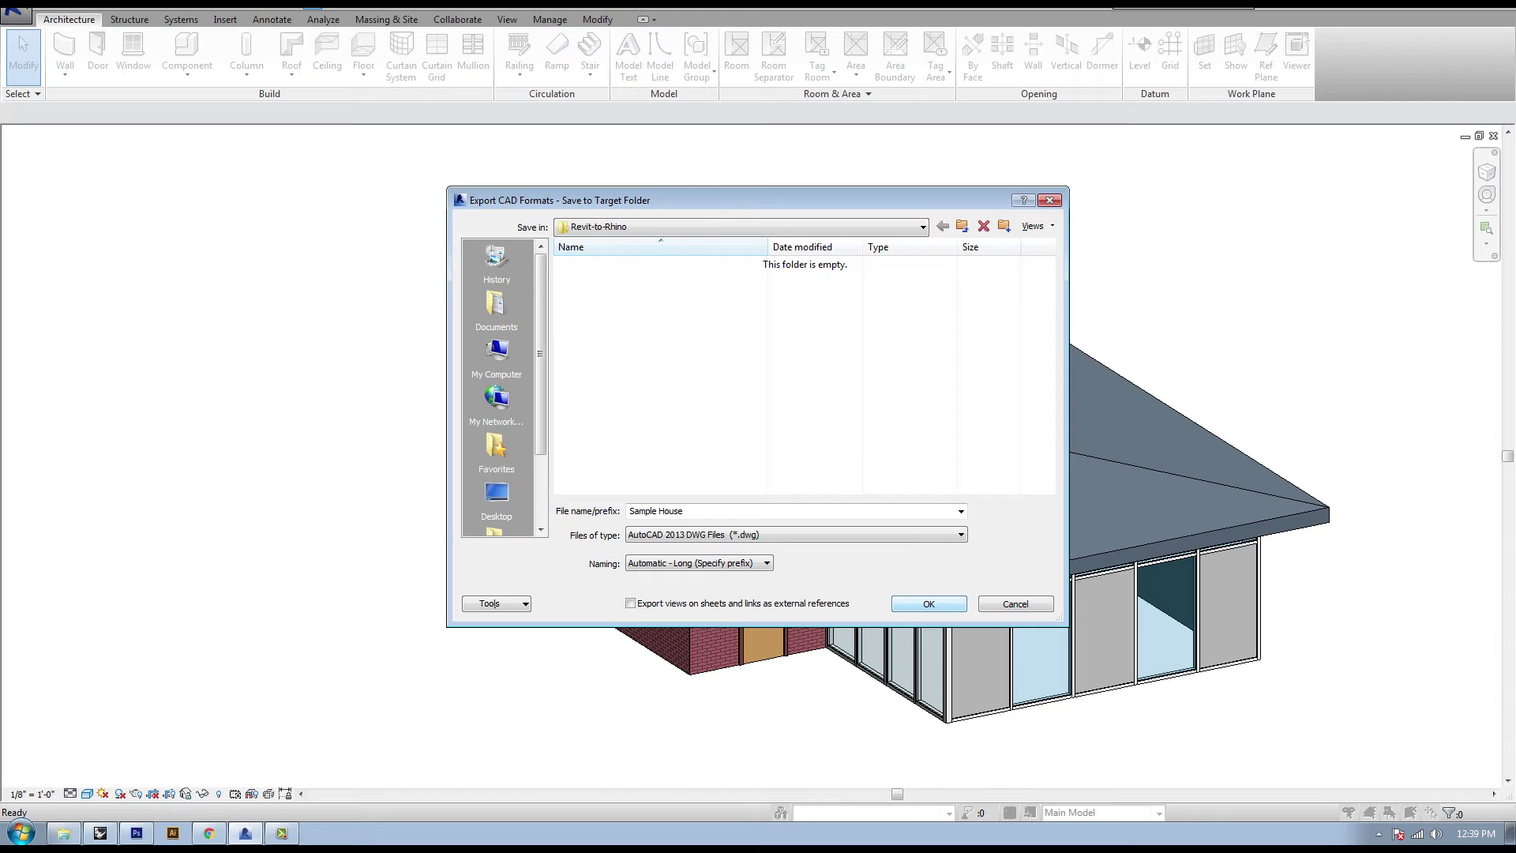
click(928, 603)
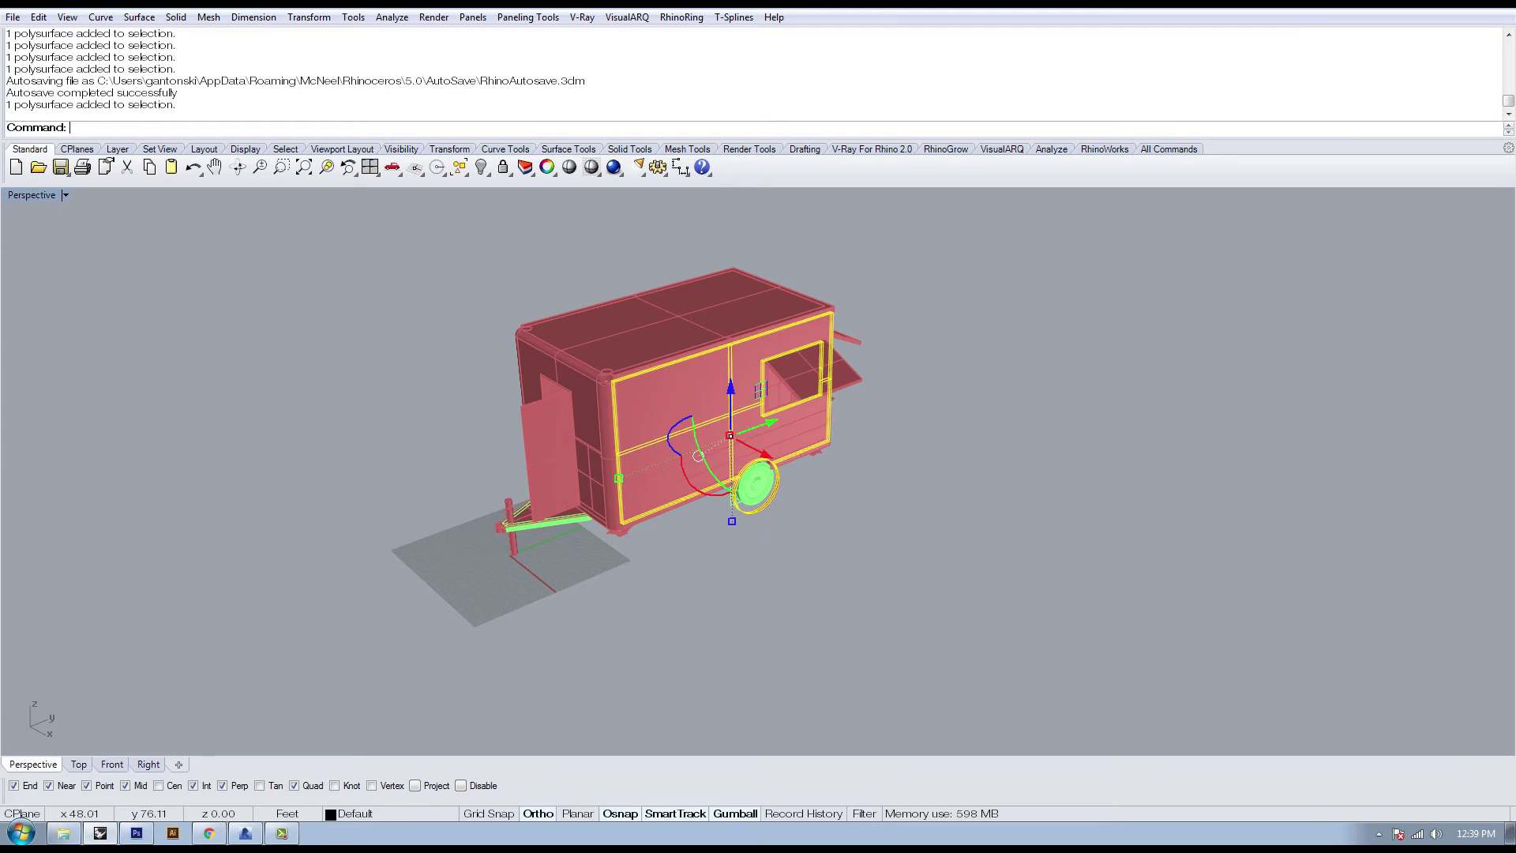
Step: Switch to Rhino and delete the entire food cart model from the Perspective view
drag(958, 586, 423, 284)
key(Delete)
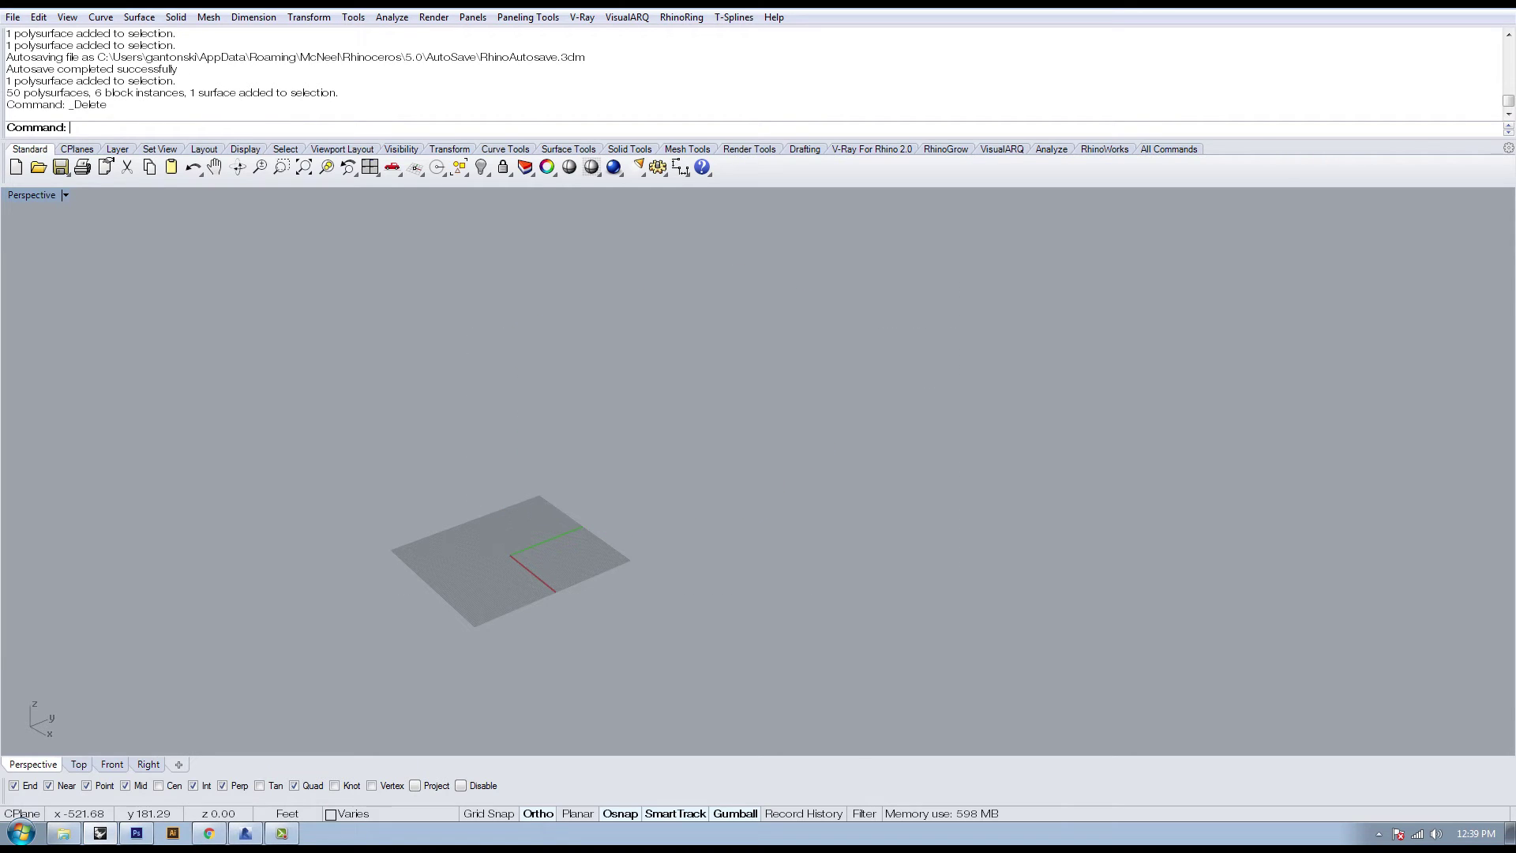
right_drag(474, 545, 833, 569)
scroll(842, 553, up, 3)
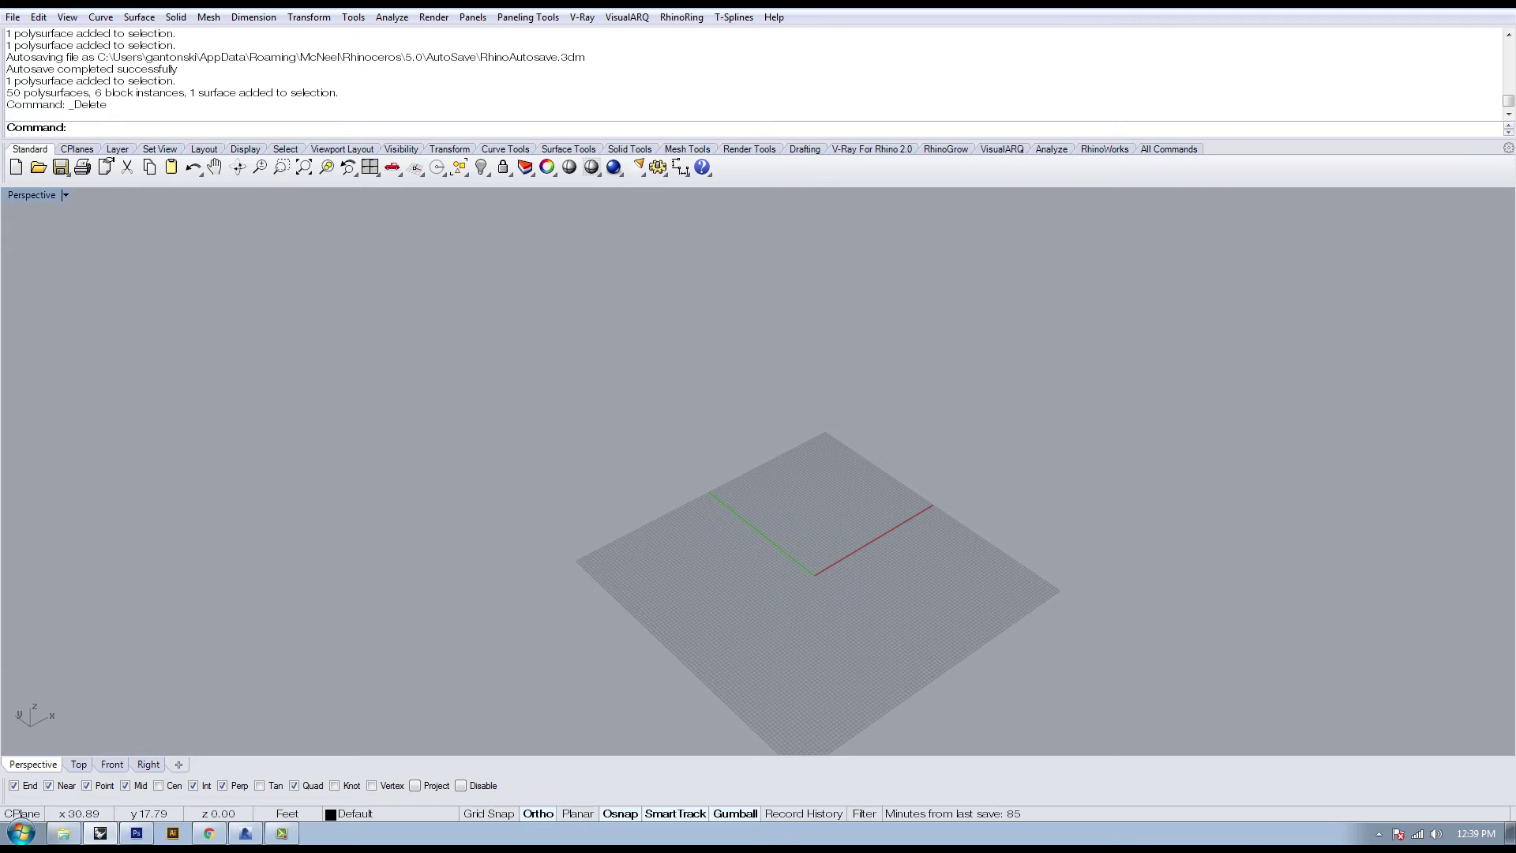
Step: Import Sample House.dwg with feet as model units and double mesh precision, salvaging as much as possible of the invalid polysurfaces
text(Import)
key(Return)
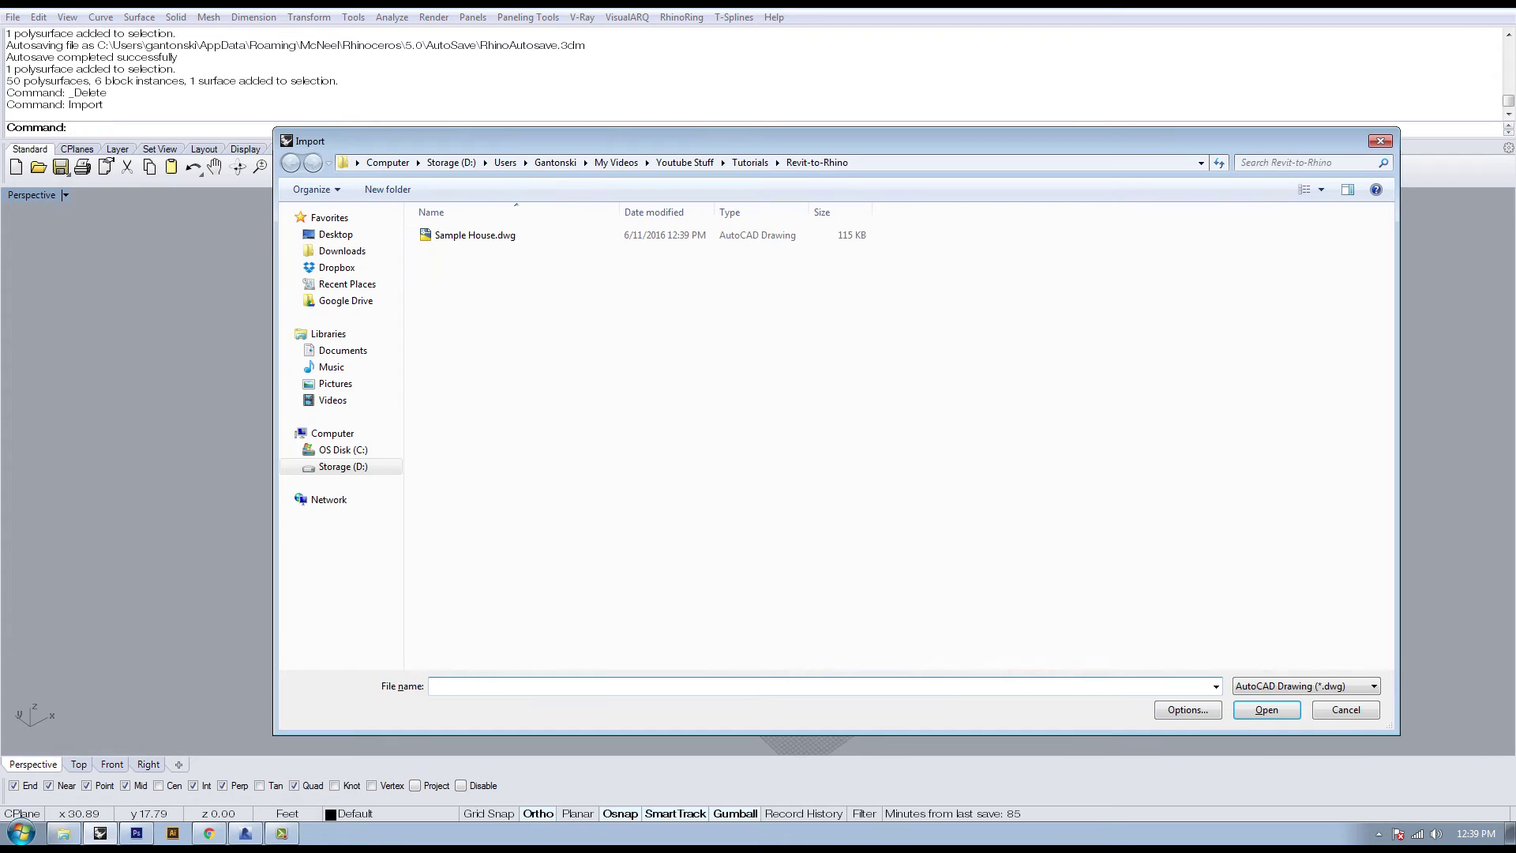
click(475, 236)
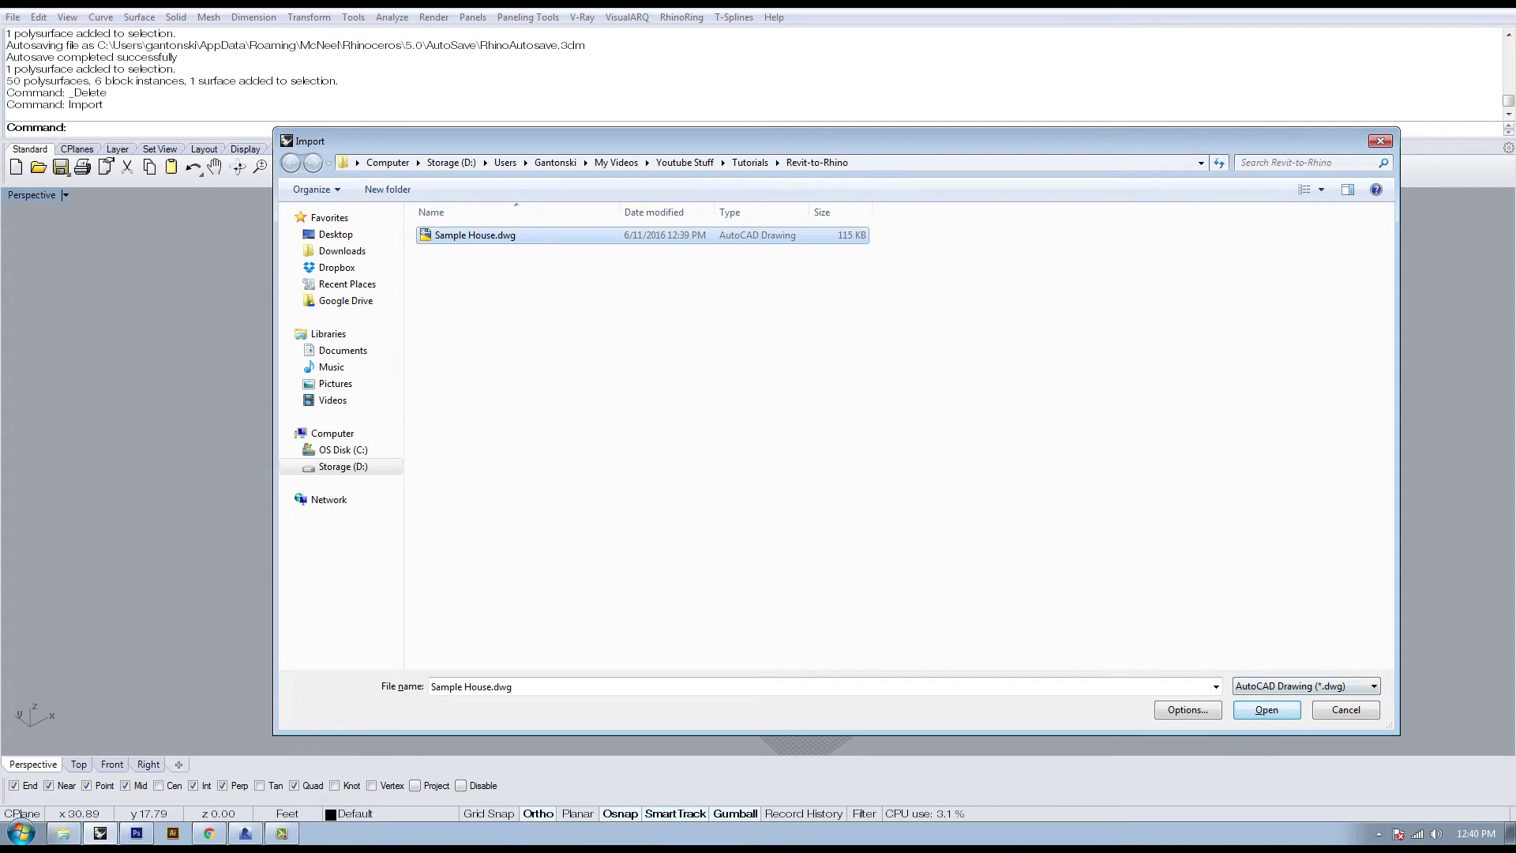
key(Return)
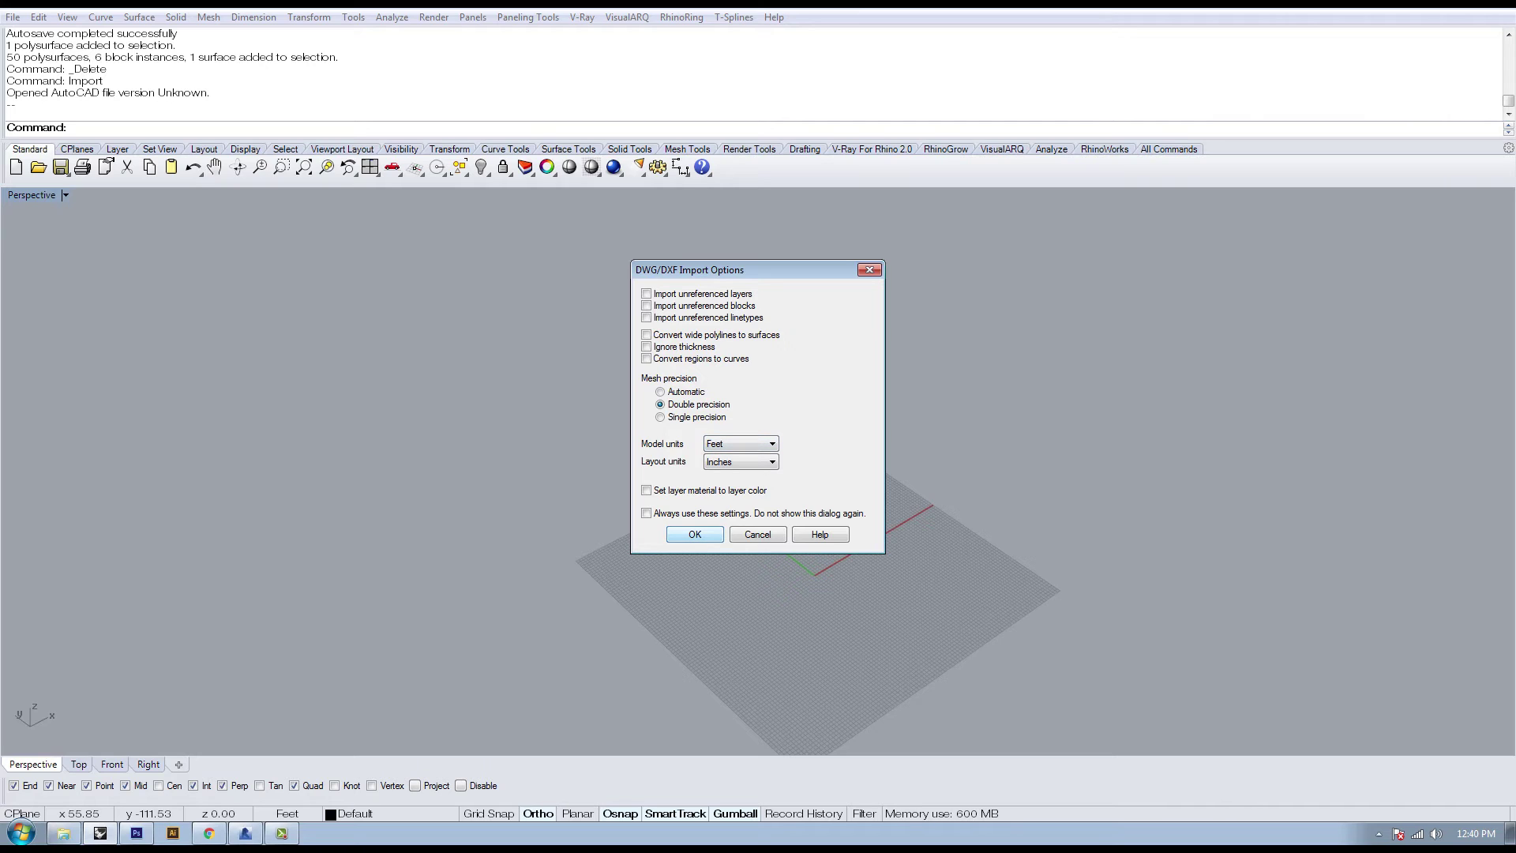
key(Return)
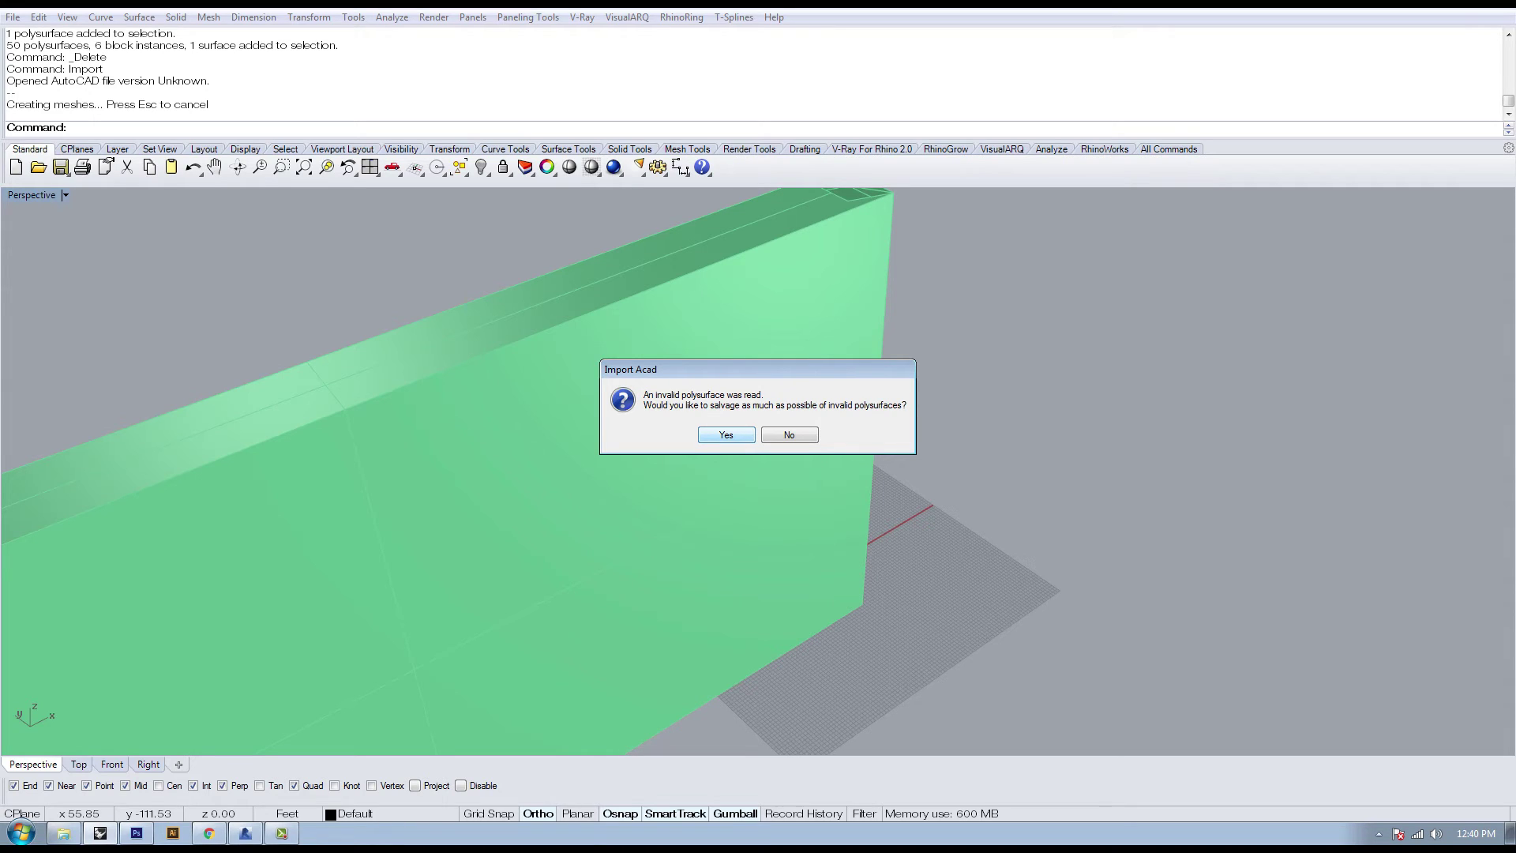
key(Return)
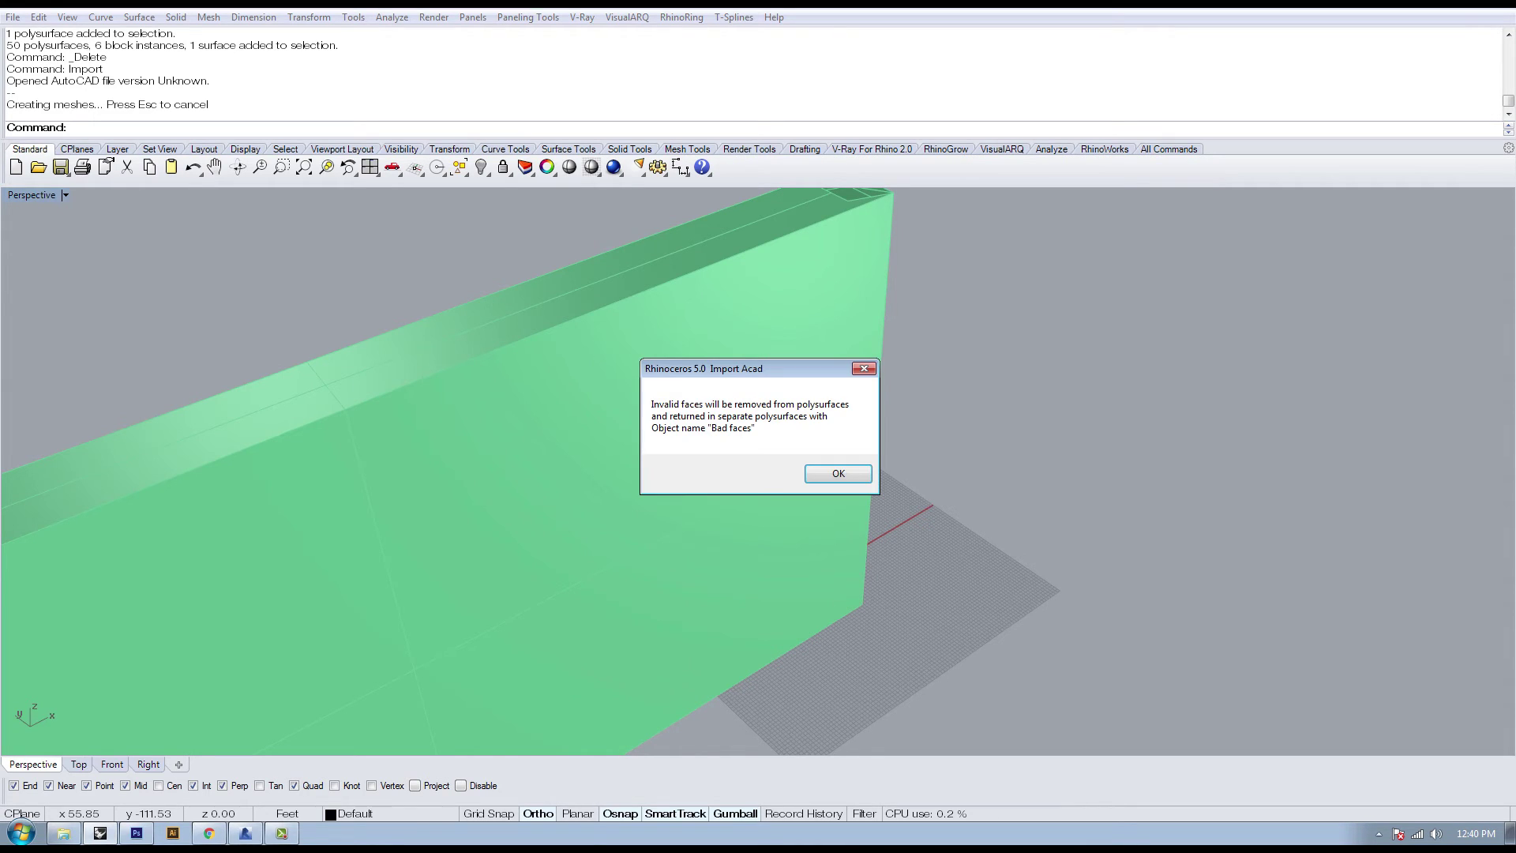
key(Return)
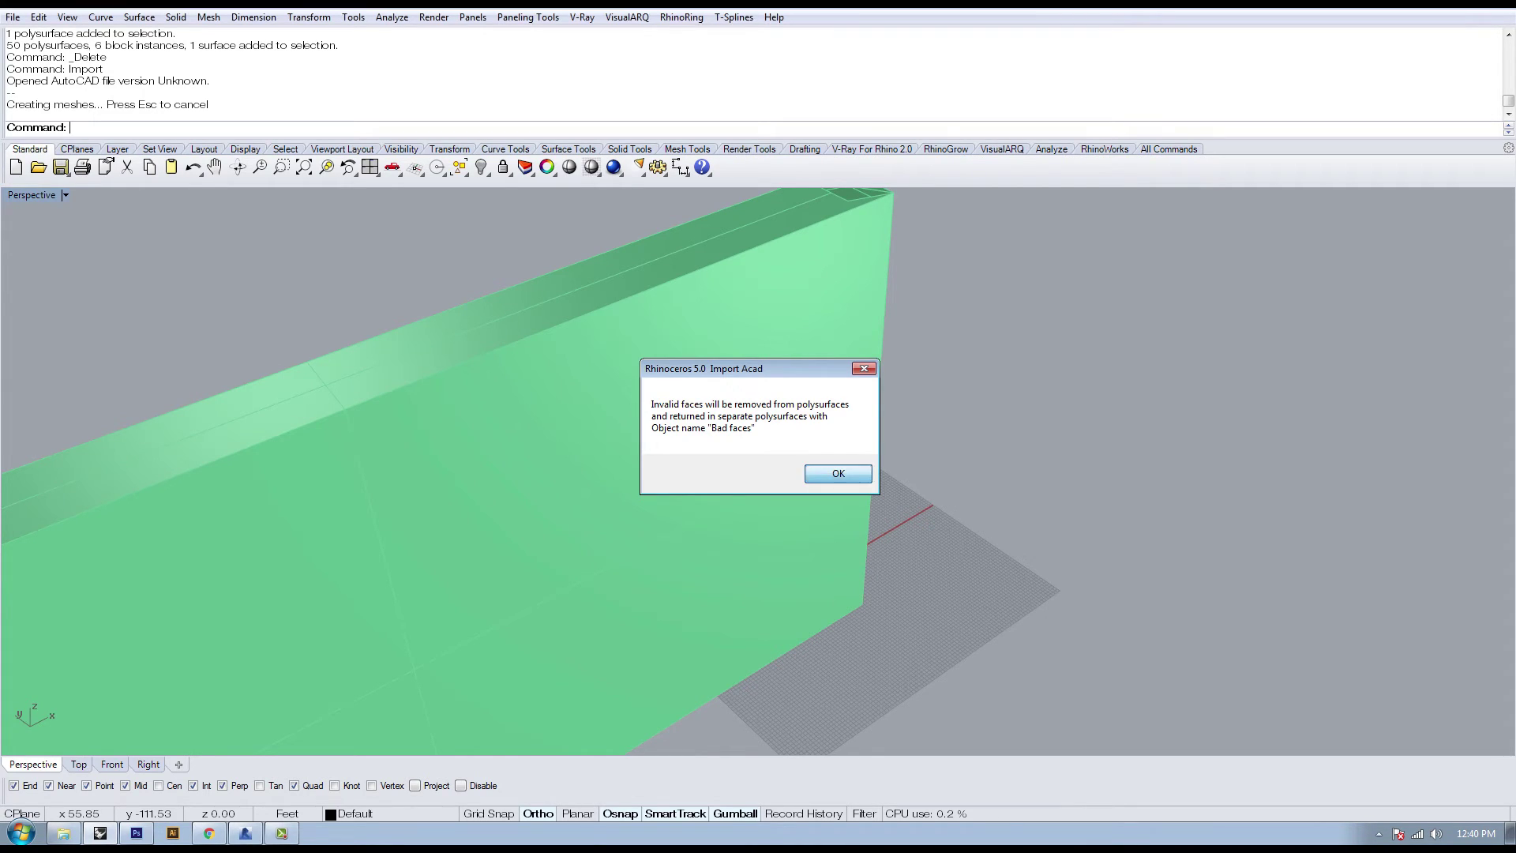
key(Escape)
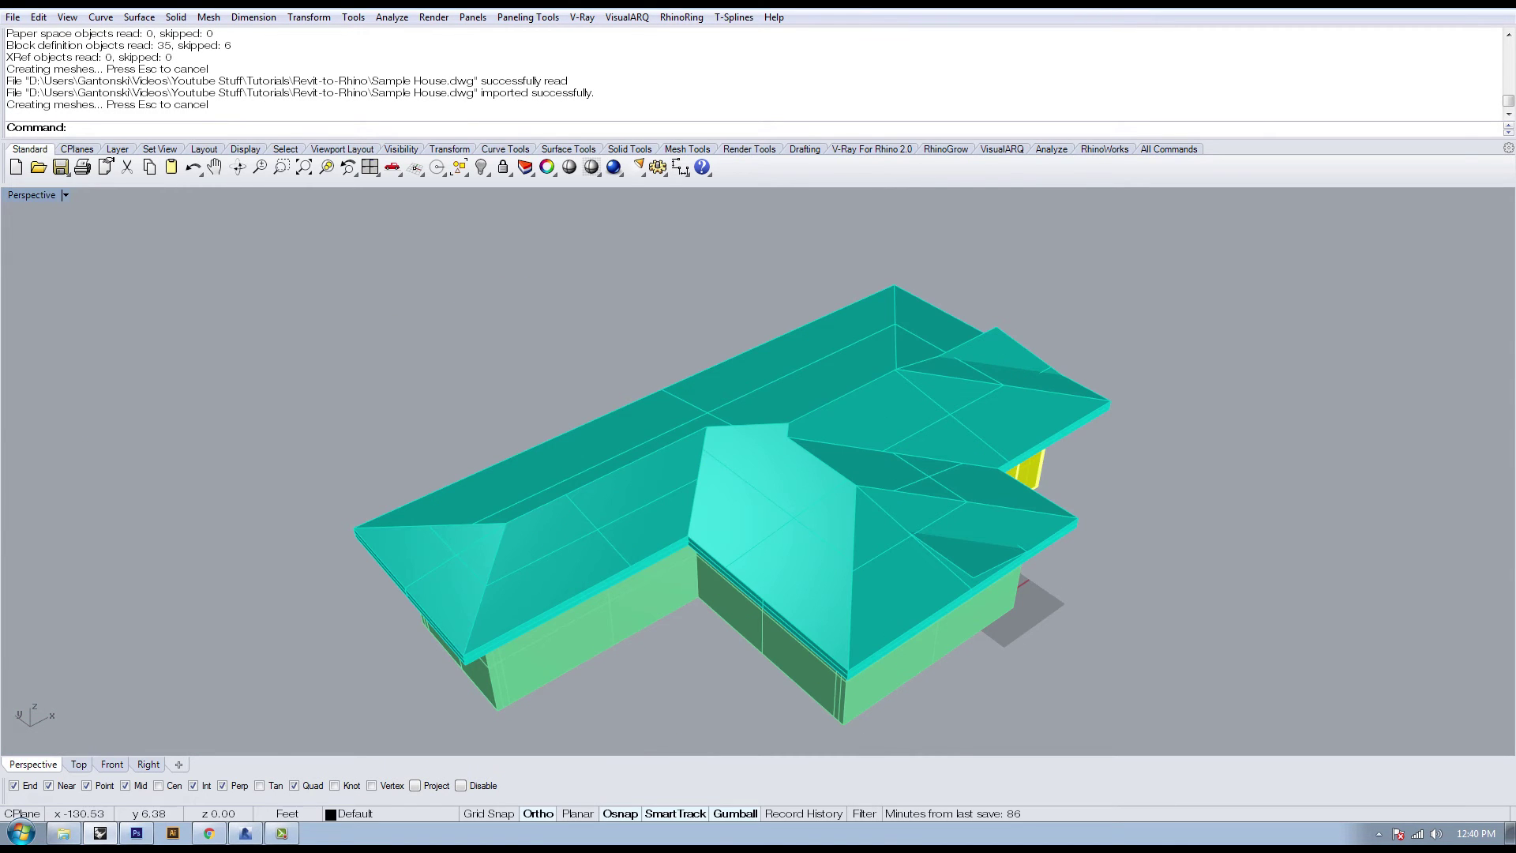
Step: Examine the imported house from several angles, selecting the roof polysurface to check its geometry
right_drag(790, 648, 395, 553)
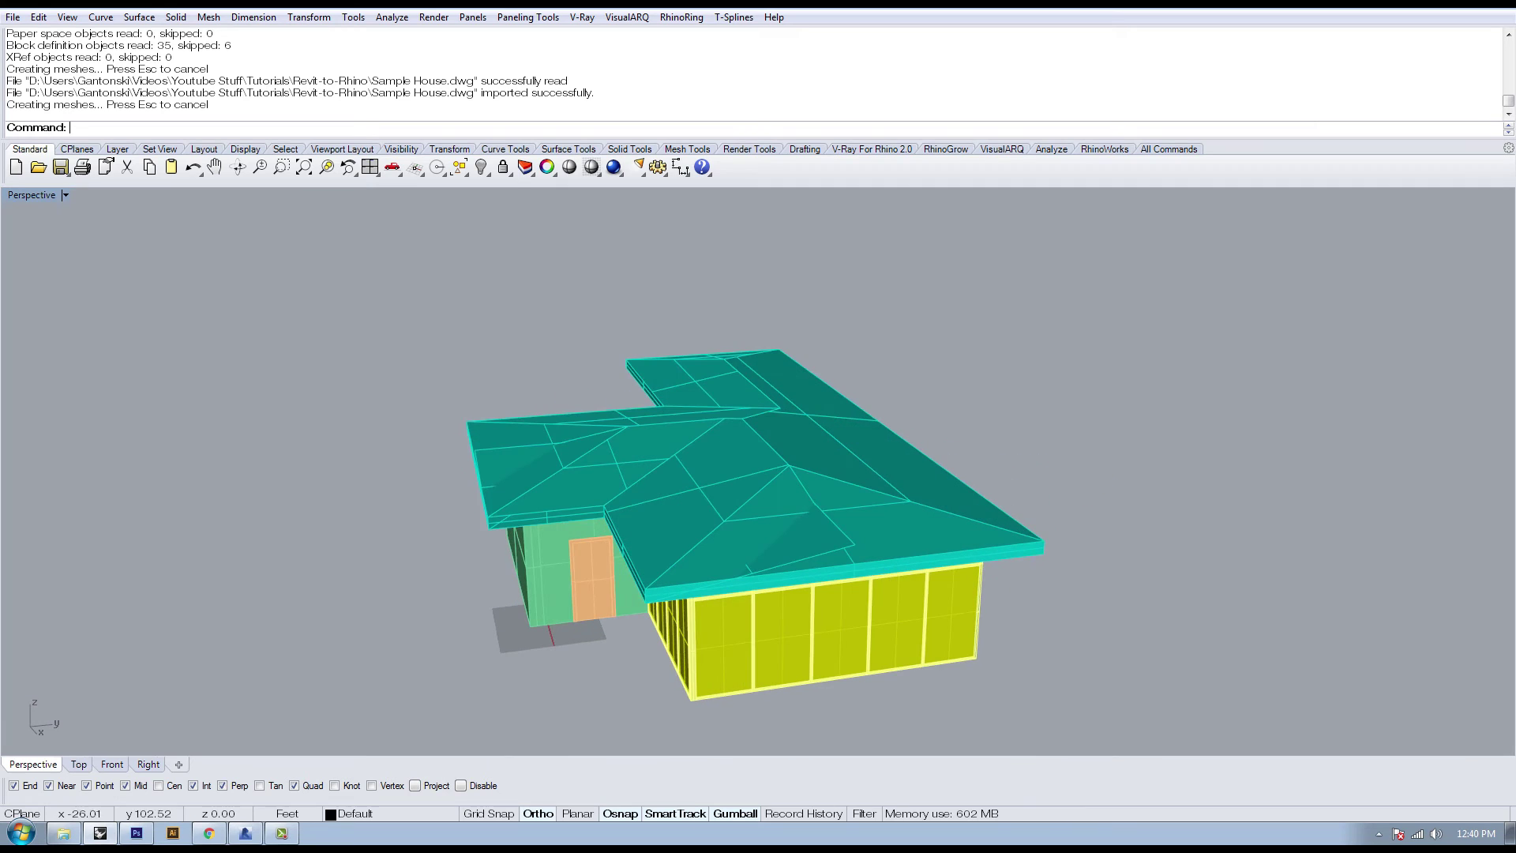
click(848, 545)
right_drag(789, 568, 916, 465)
click(932, 339)
click(932, 404)
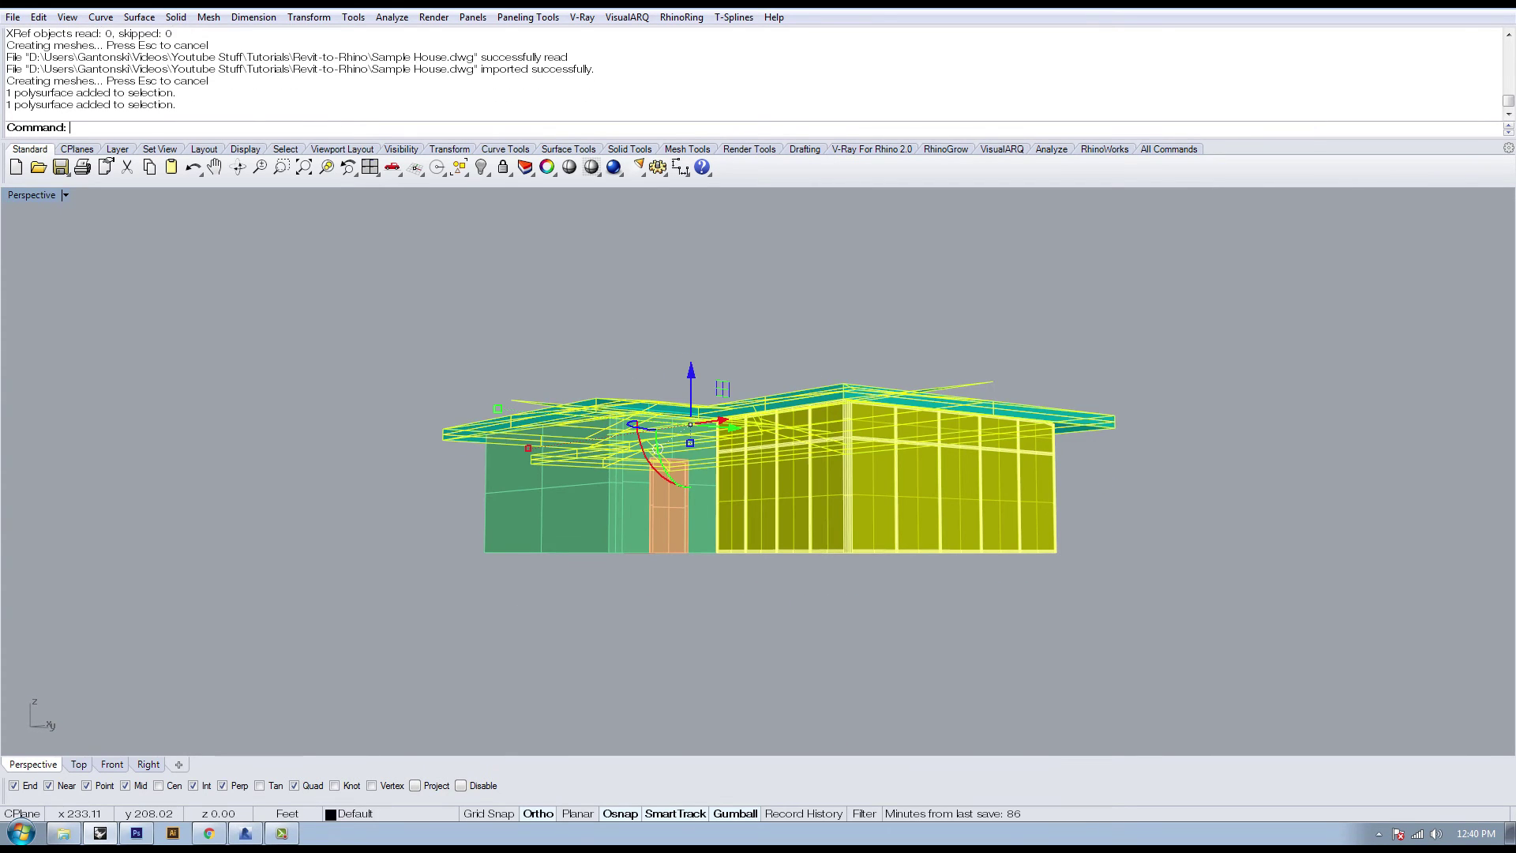
right_drag(932, 404, 959, 466)
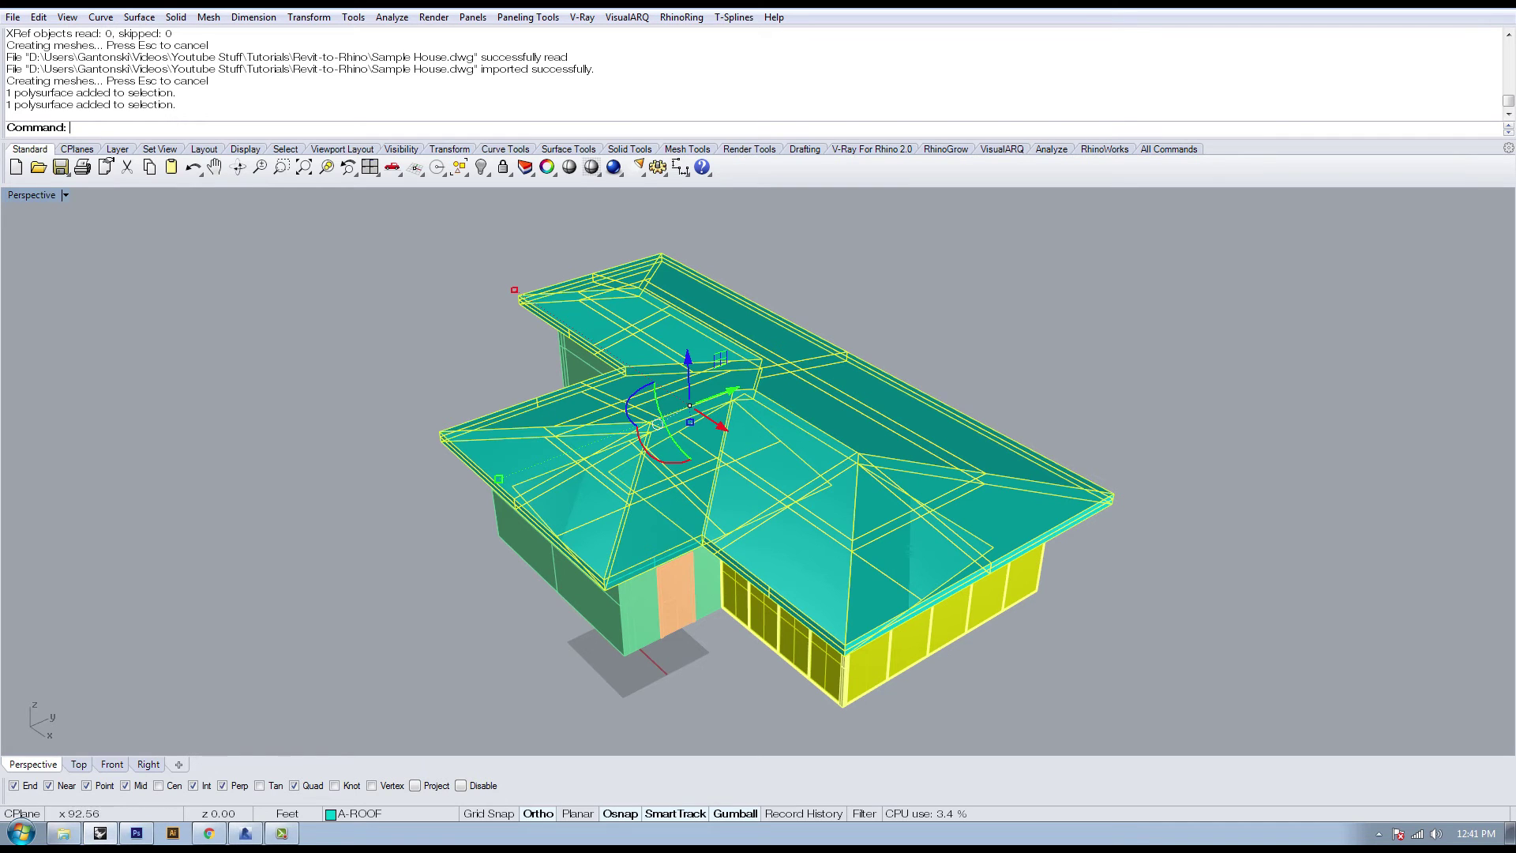
right_drag(1027, 426, 1038, 387)
click(900, 276)
right_drag(900, 276, 987, 265)
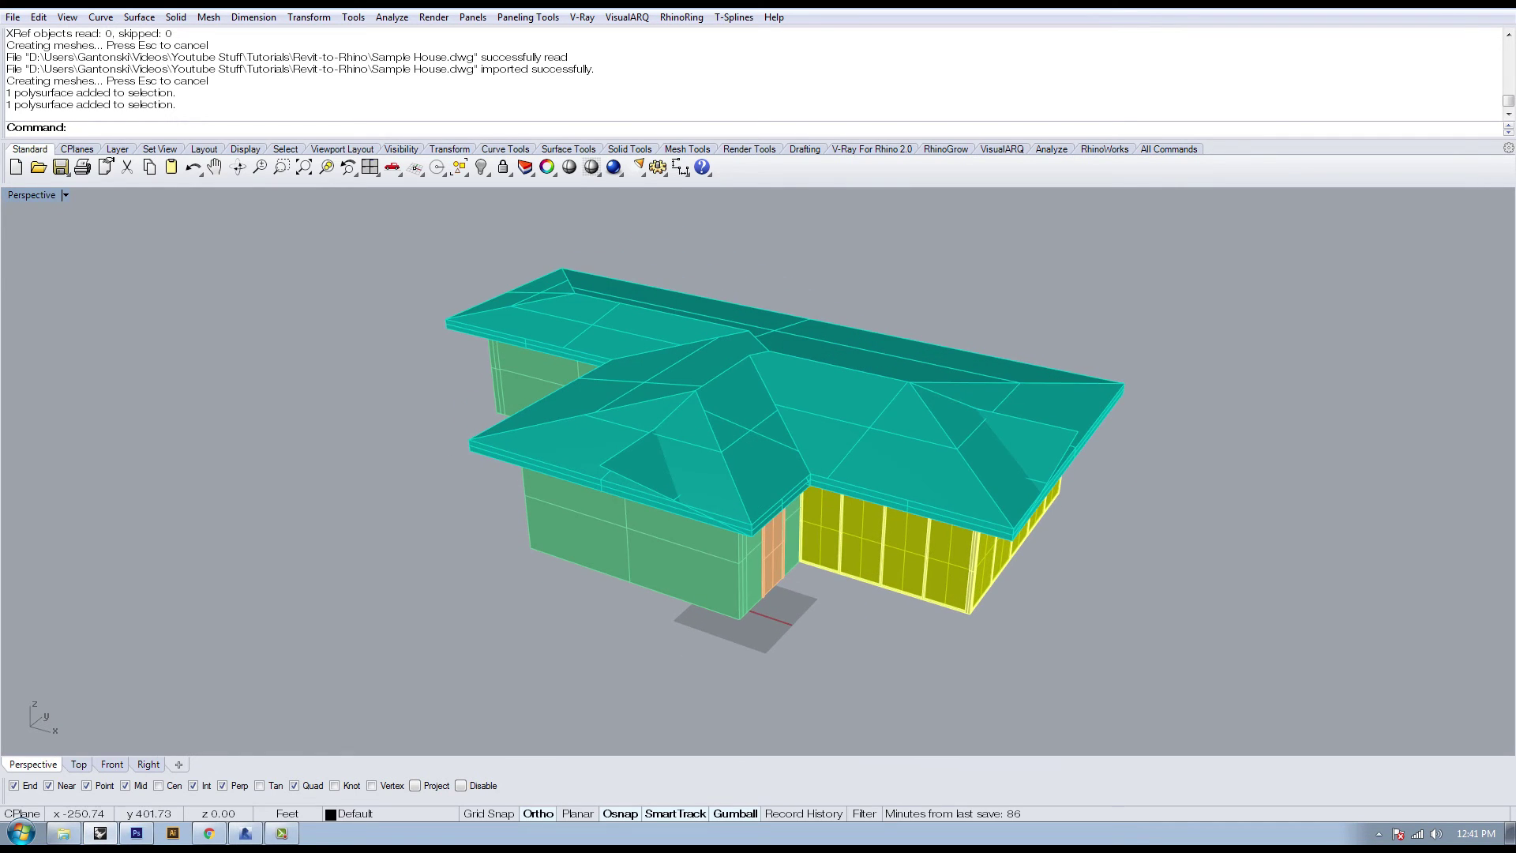
click(740, 450)
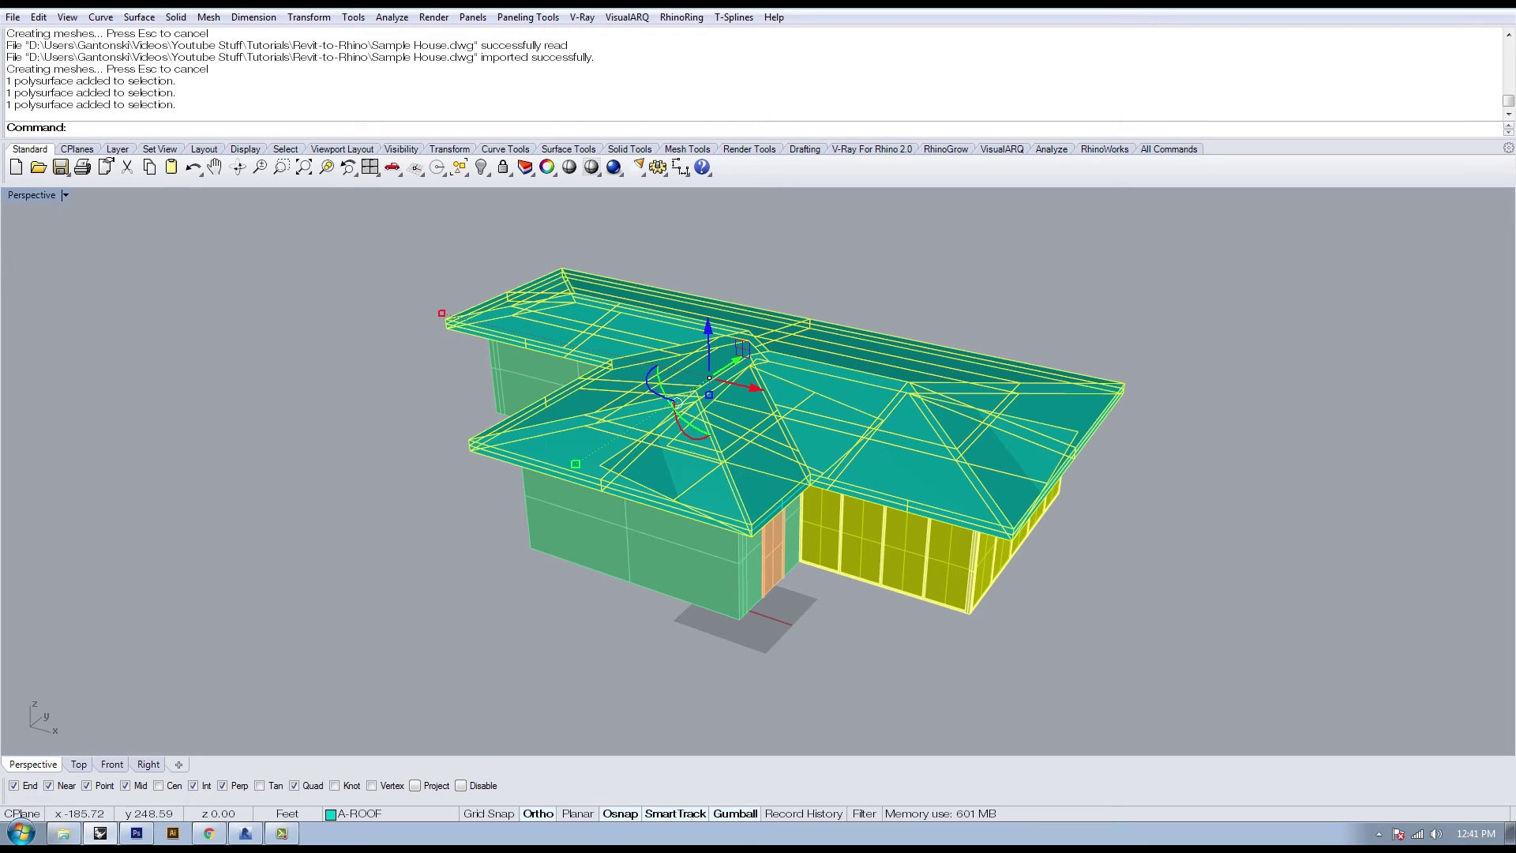
right_drag(852, 553, 750, 502)
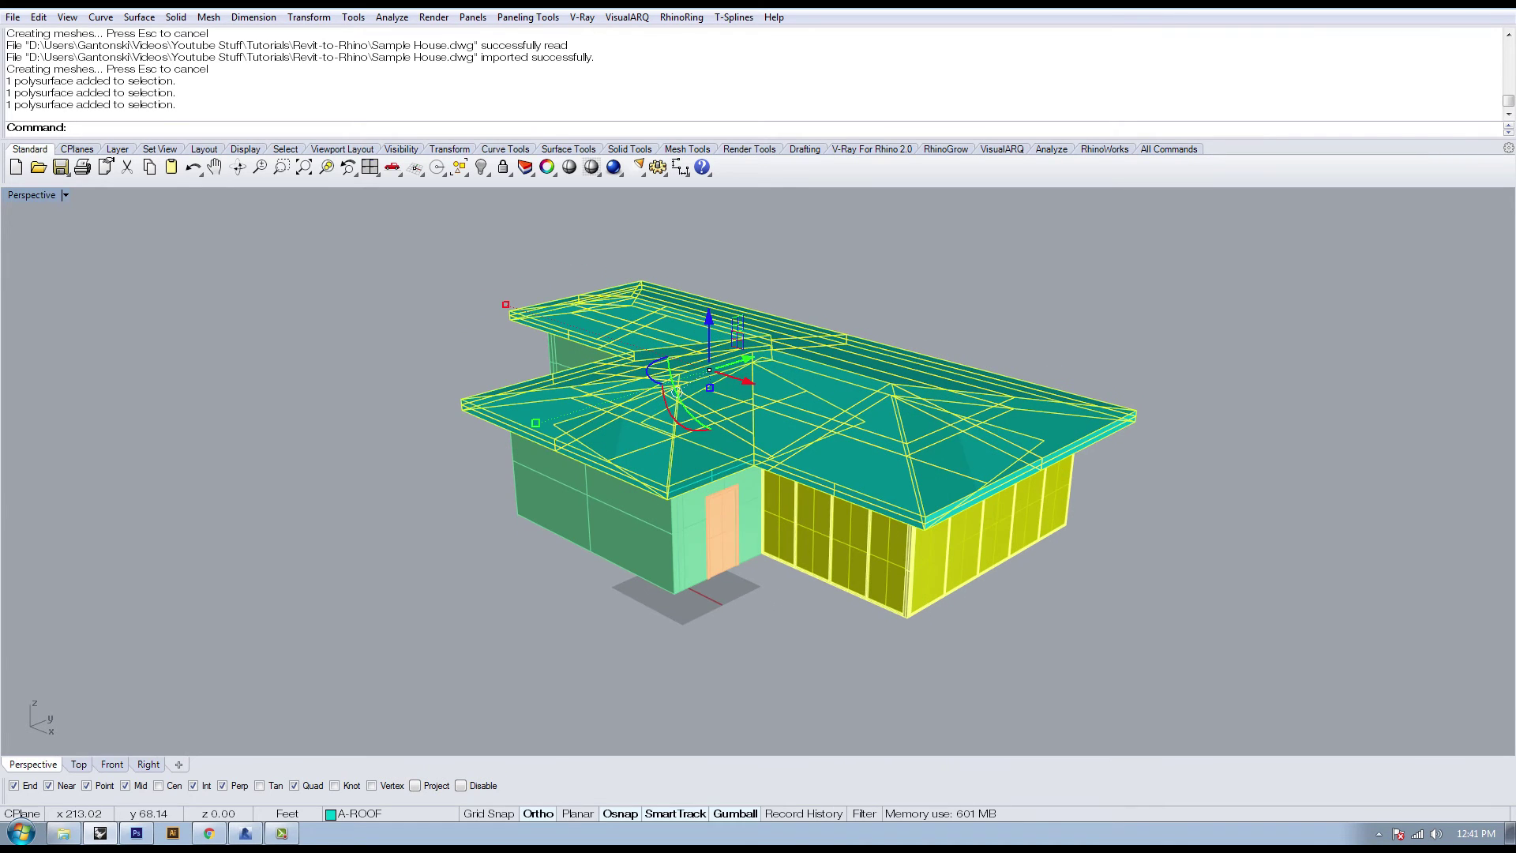
key(Escape)
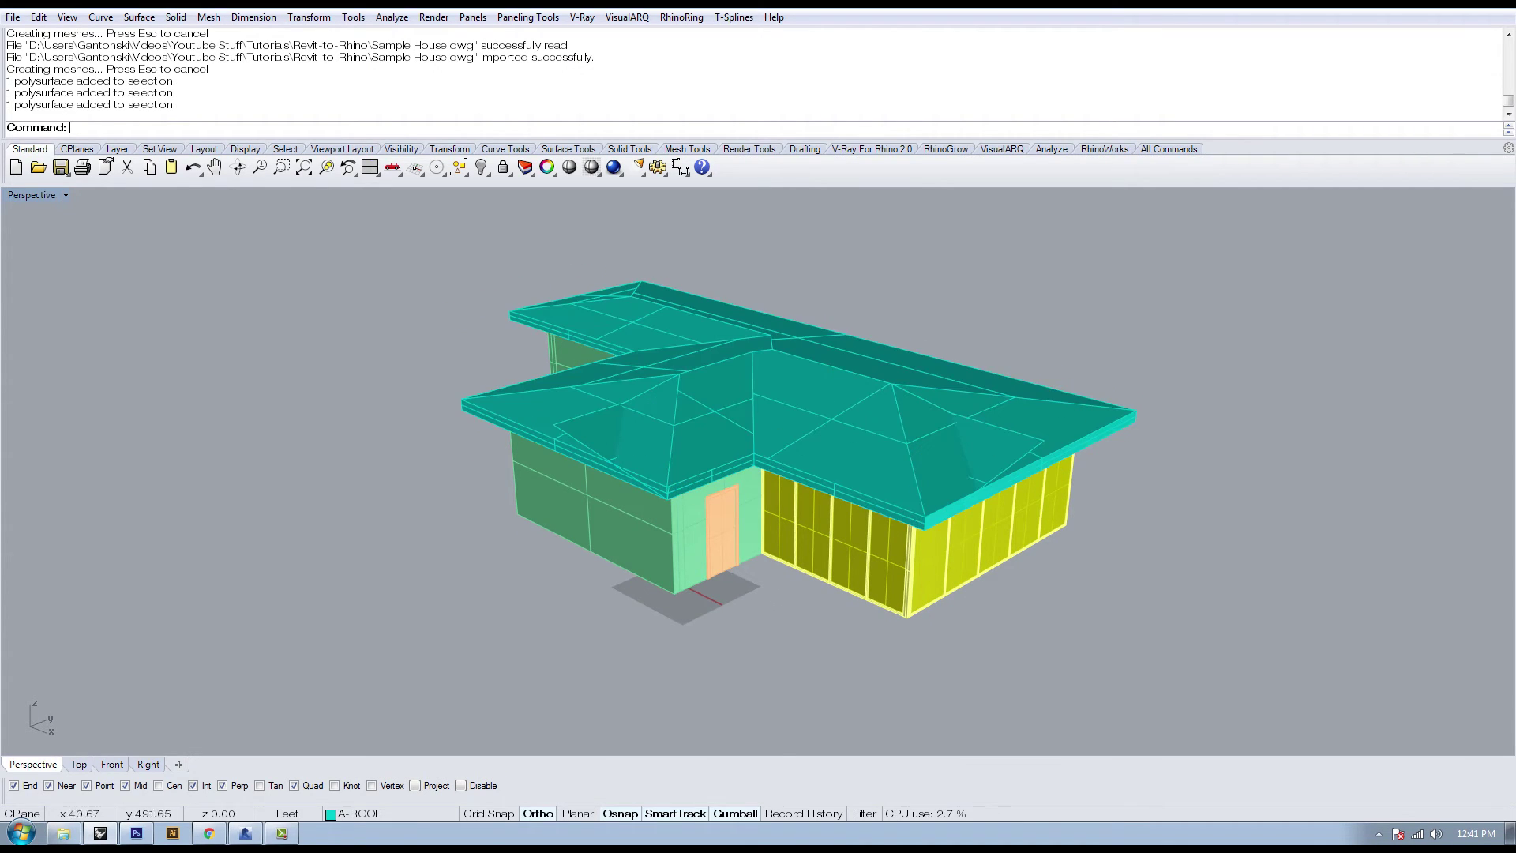
shift+right_drag(846, 608, 836, 581)
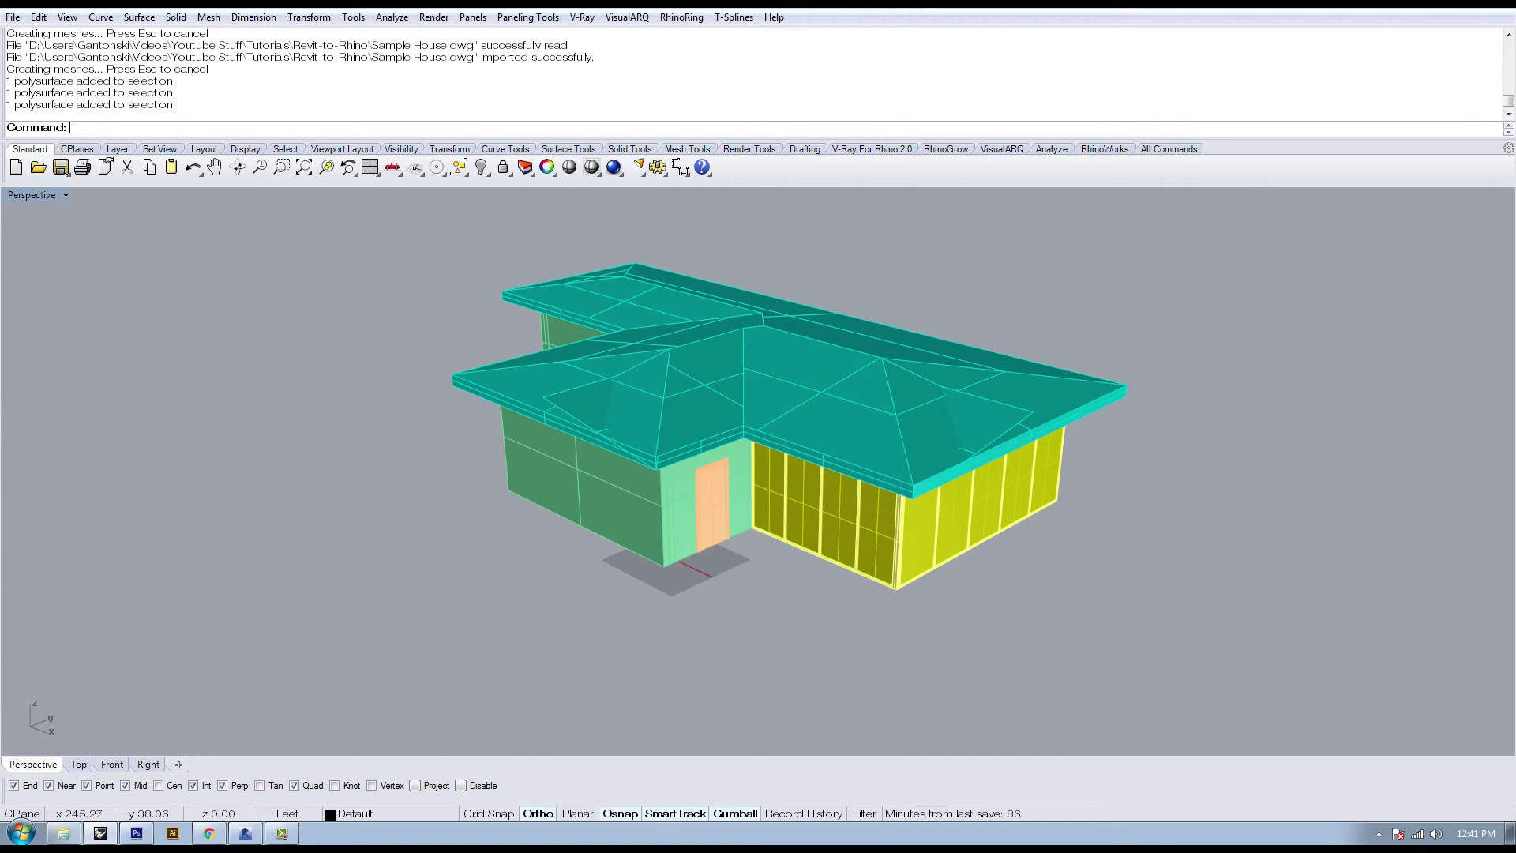
Step: Show the model's layer list and purge all unused block definitions, dimension styles, groups, hatch patterns, layers, linetypes and materials
right_drag(899, 513, 854, 418)
scroll(855, 414, up, 6)
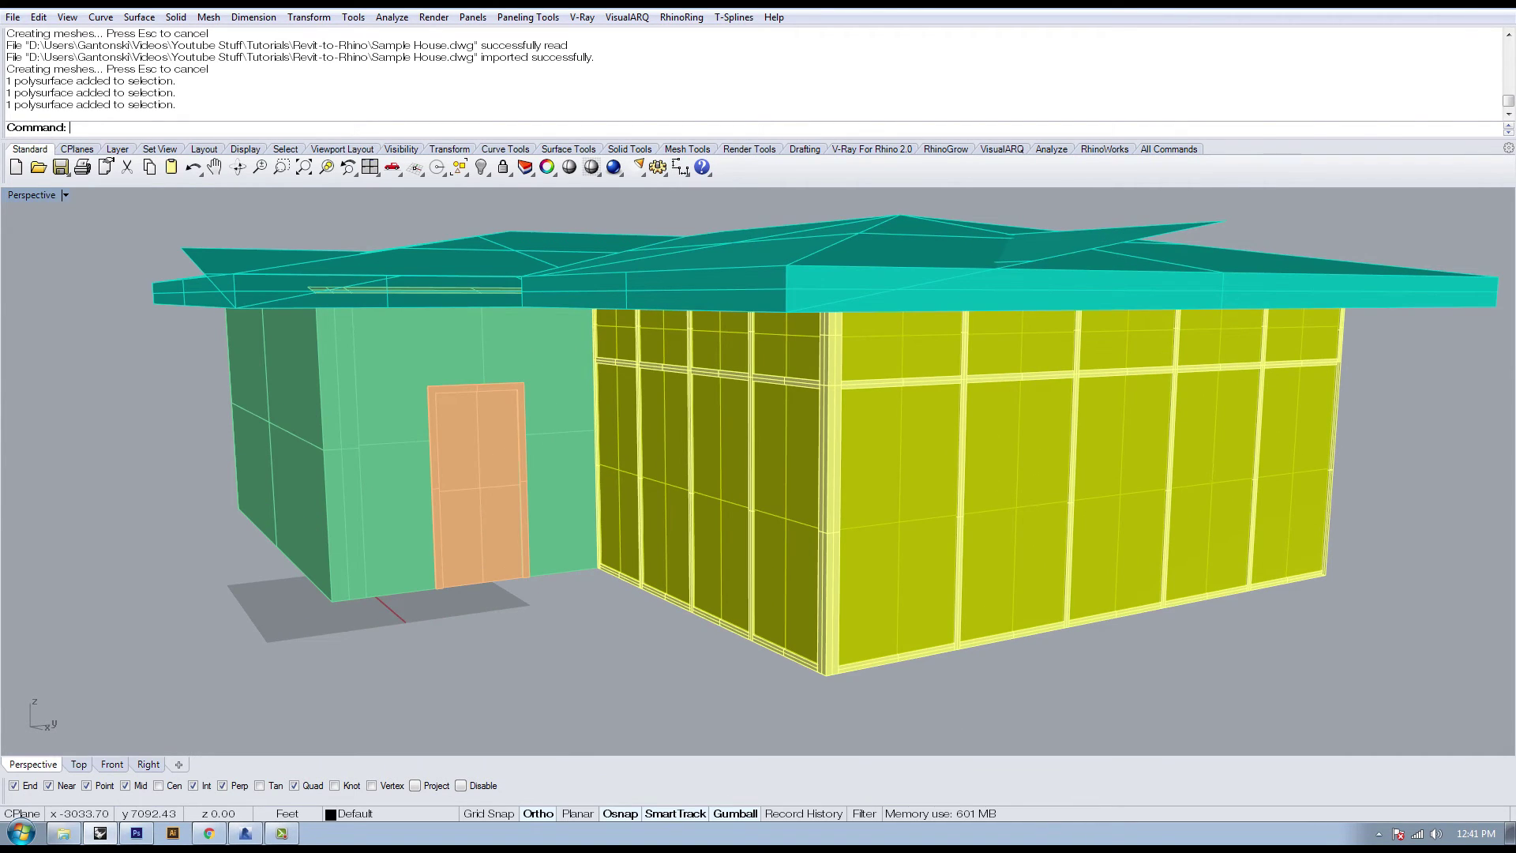
key(F3)
click(1244, 238)
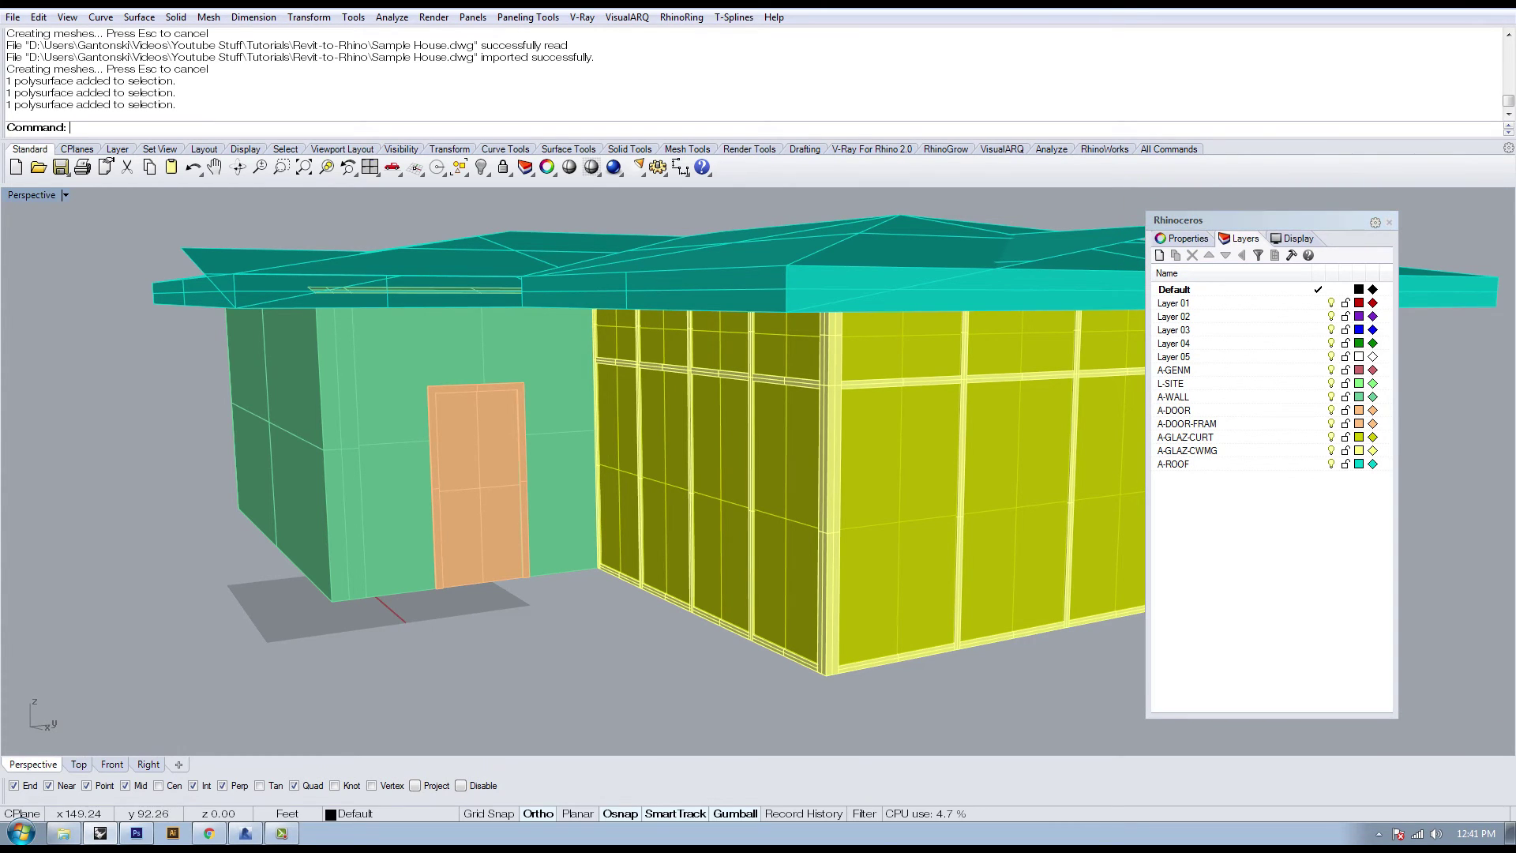
text(Purge)
key(Return)
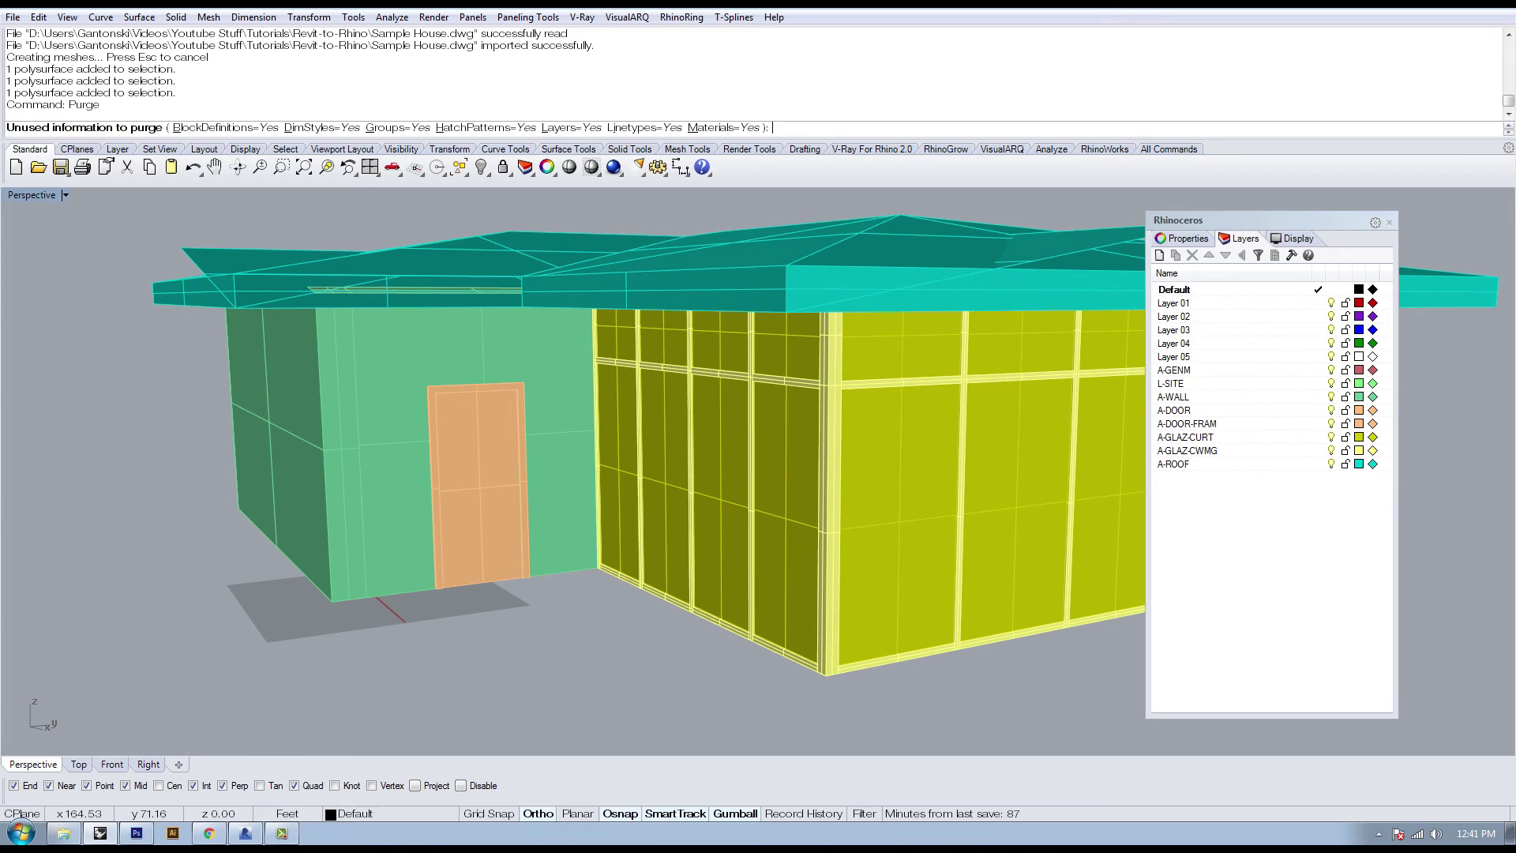
key(Return)
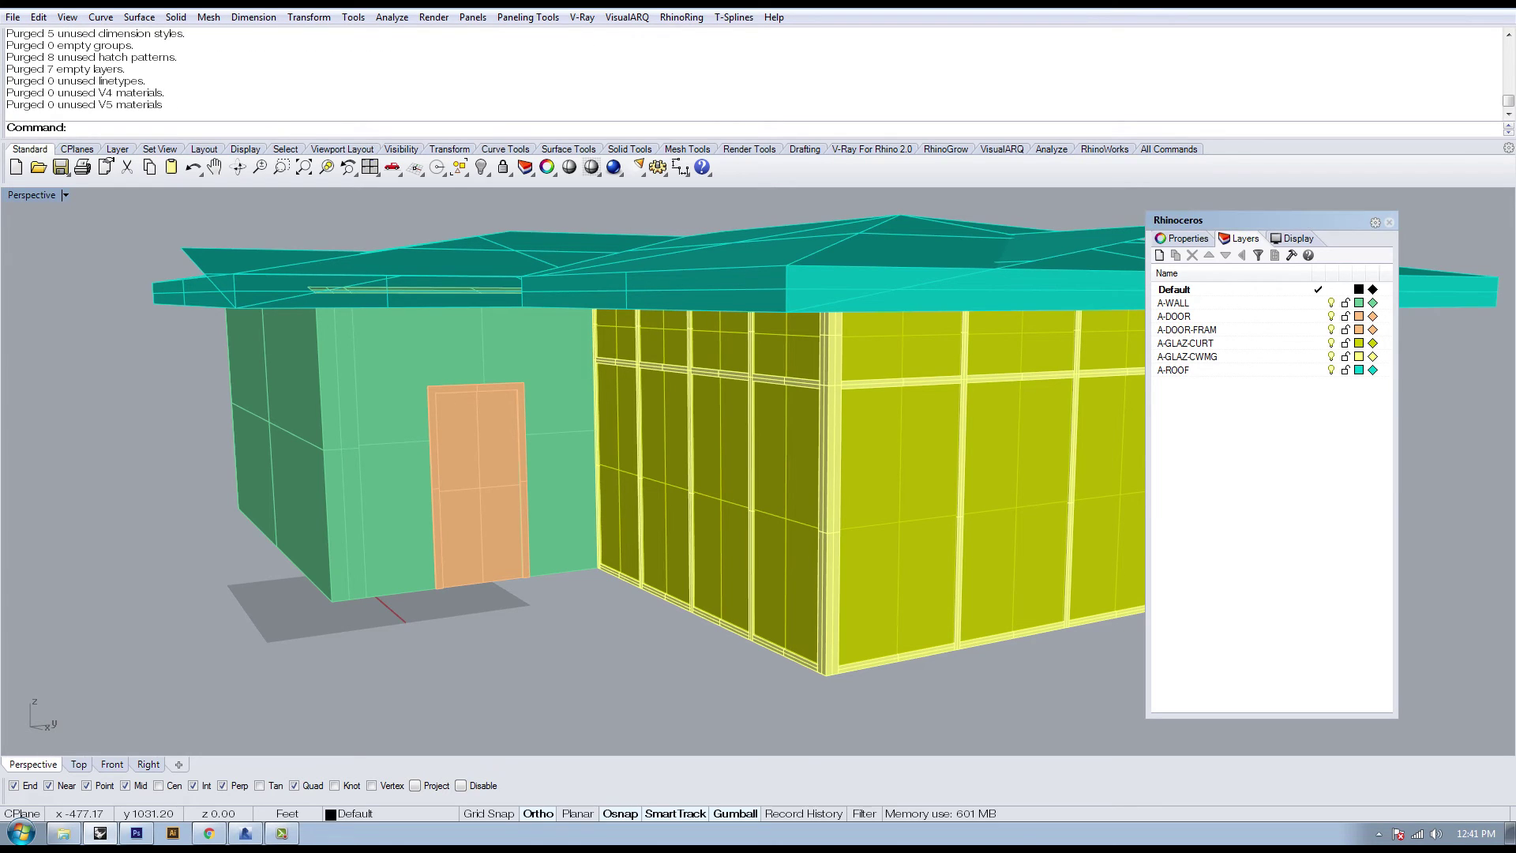
Step: Examine the curtain wall layers and the object properties of a vertical mullion block on A-GLAZ-CWMG
click(1185, 344)
click(1187, 357)
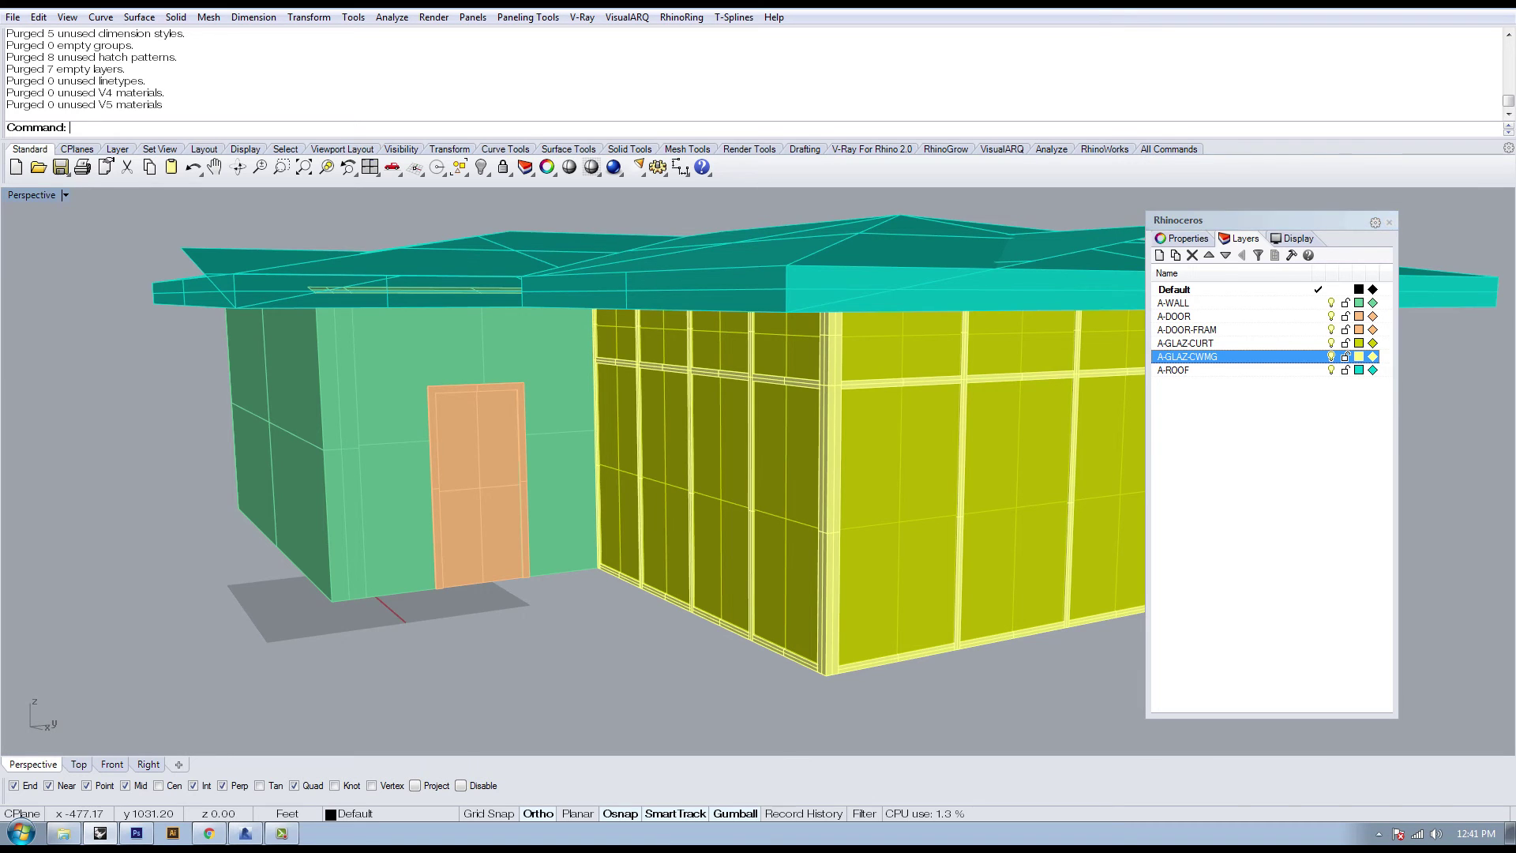
right_drag(758, 489, 698, 478)
click(859, 502)
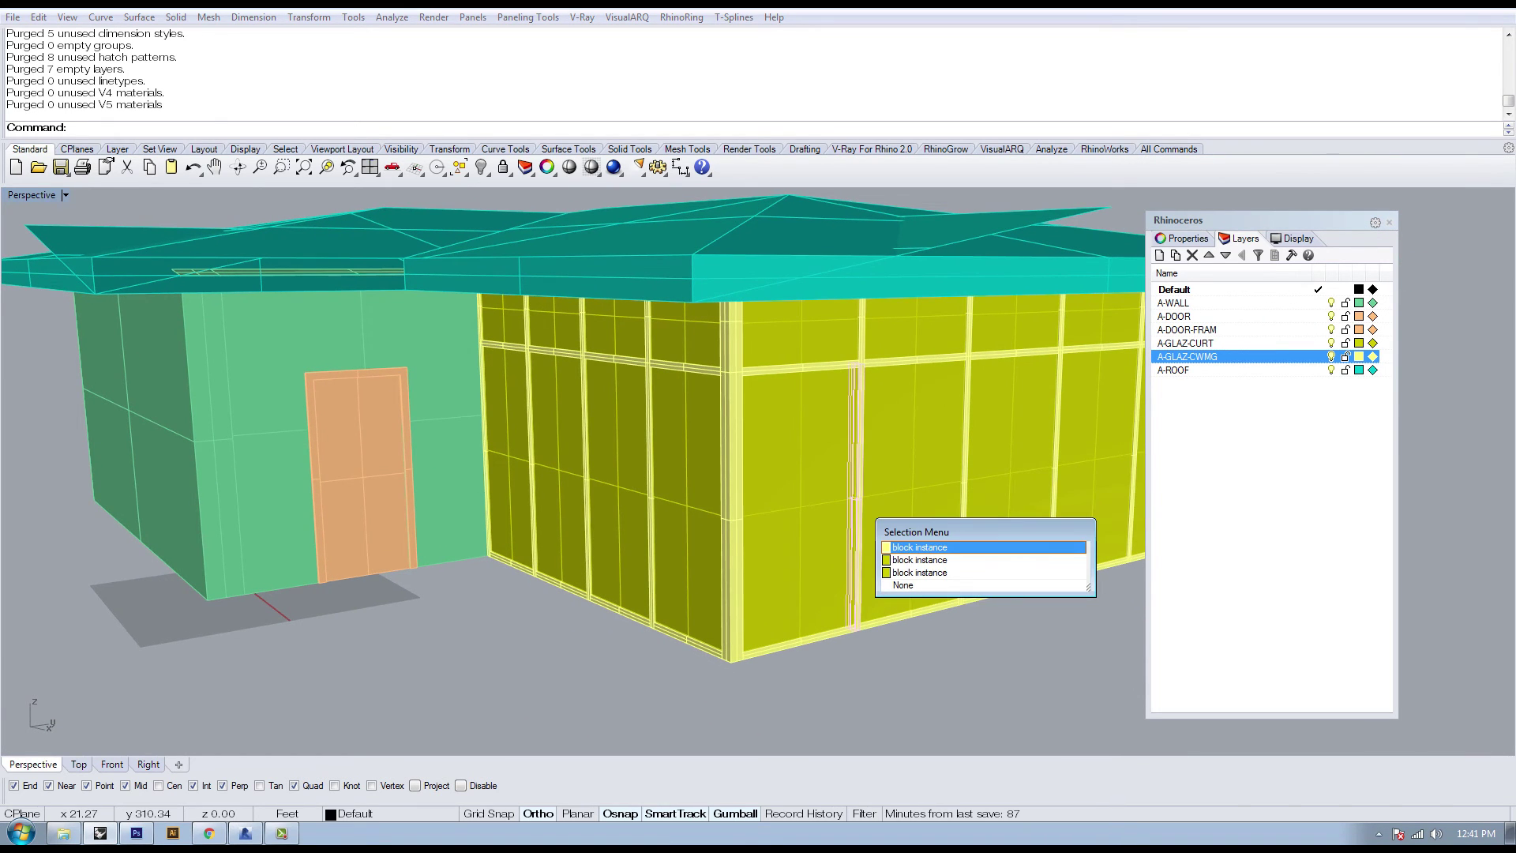
click(920, 547)
click(1182, 238)
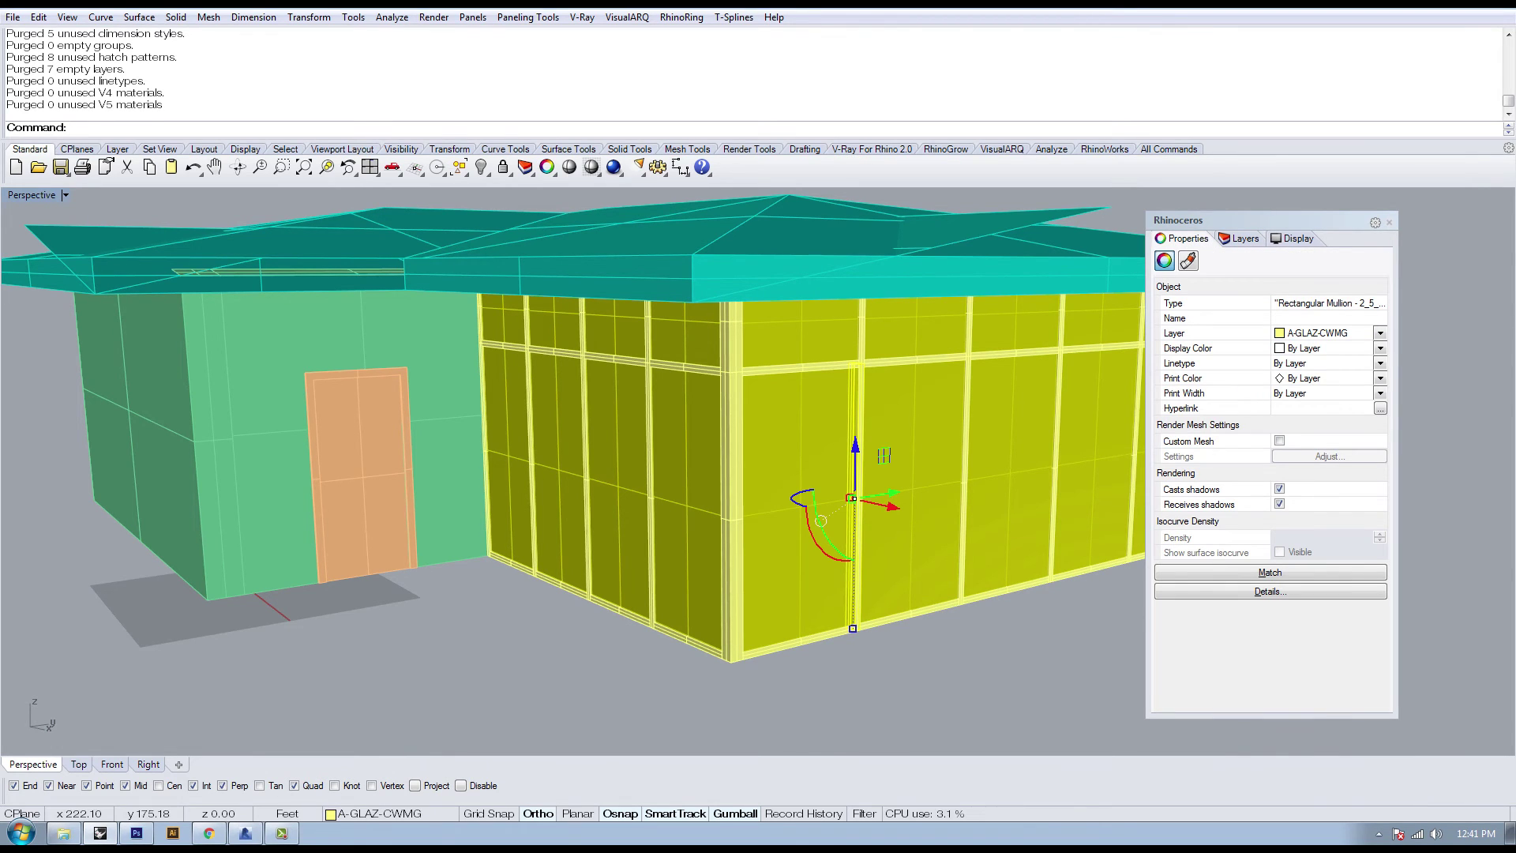
key(Escape)
Step: Check the object properties of several glazed curtain wall panels and of the roof
click(912, 491)
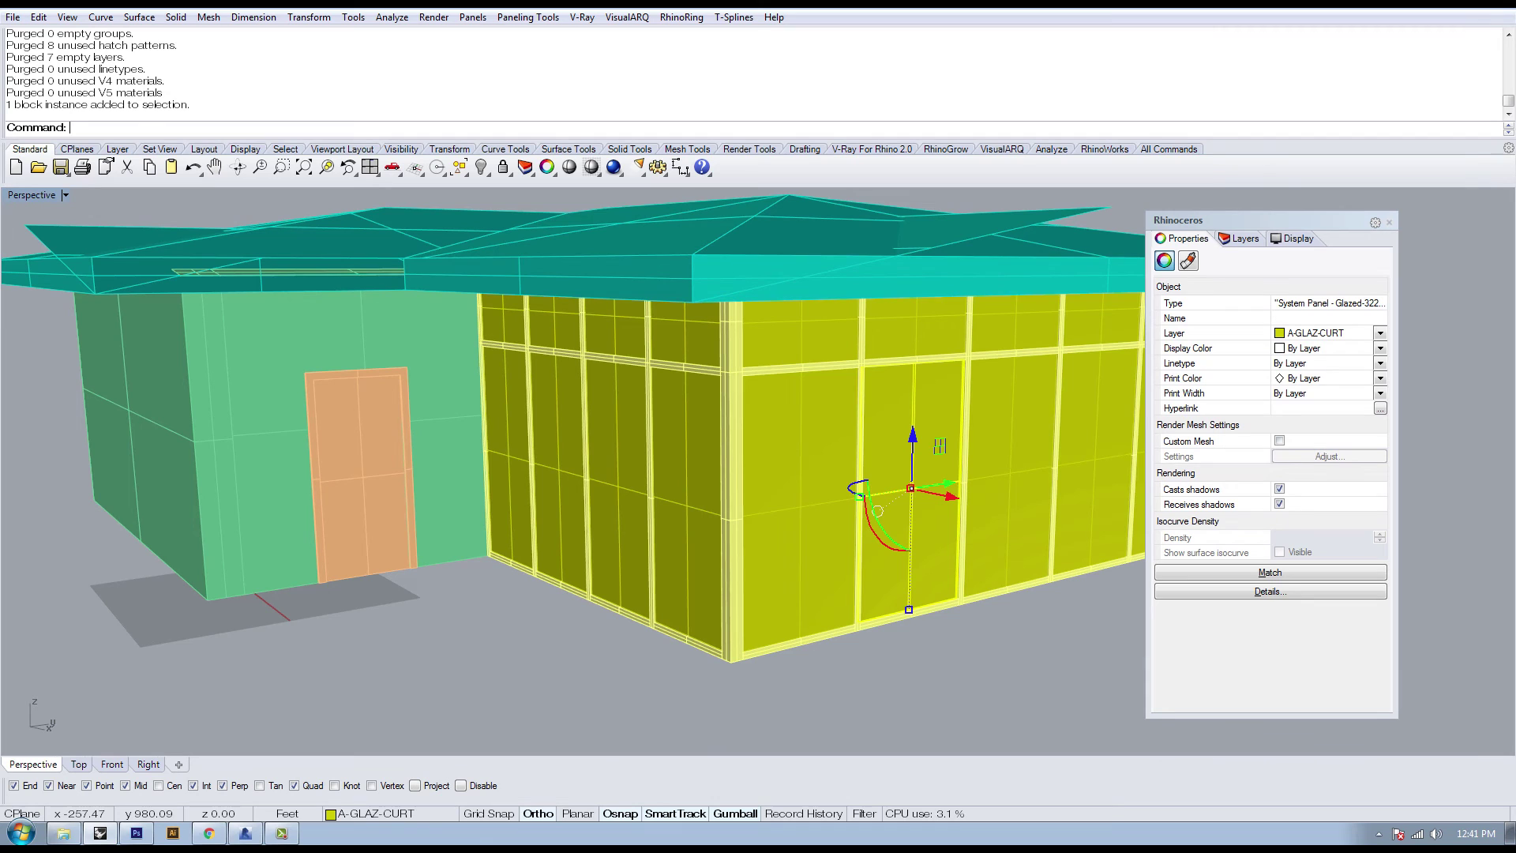
click(799, 507)
click(1011, 473)
click(1095, 460)
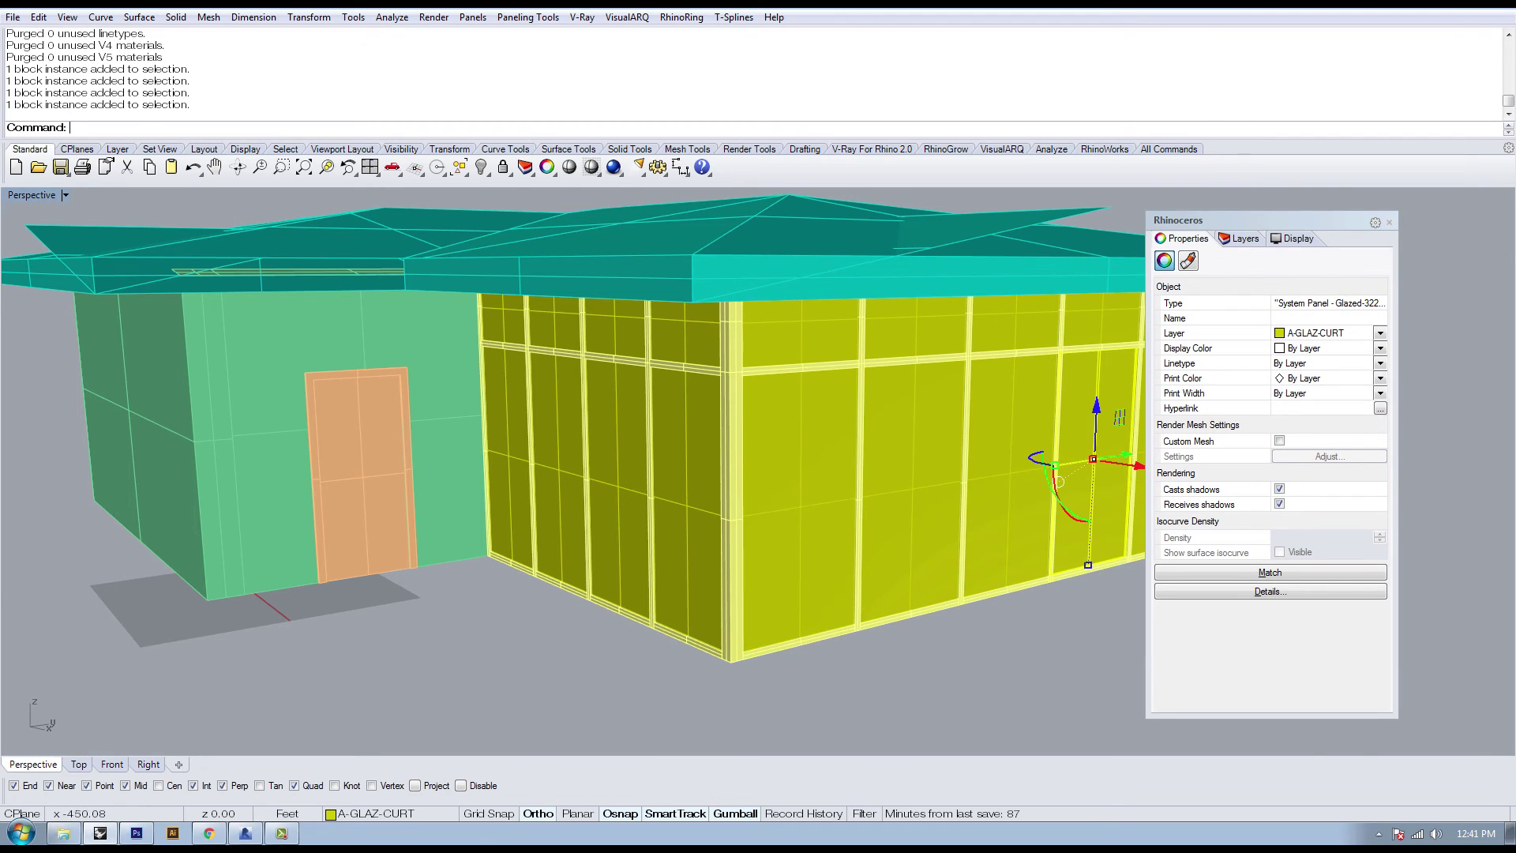
click(1103, 322)
click(1014, 324)
click(947, 273)
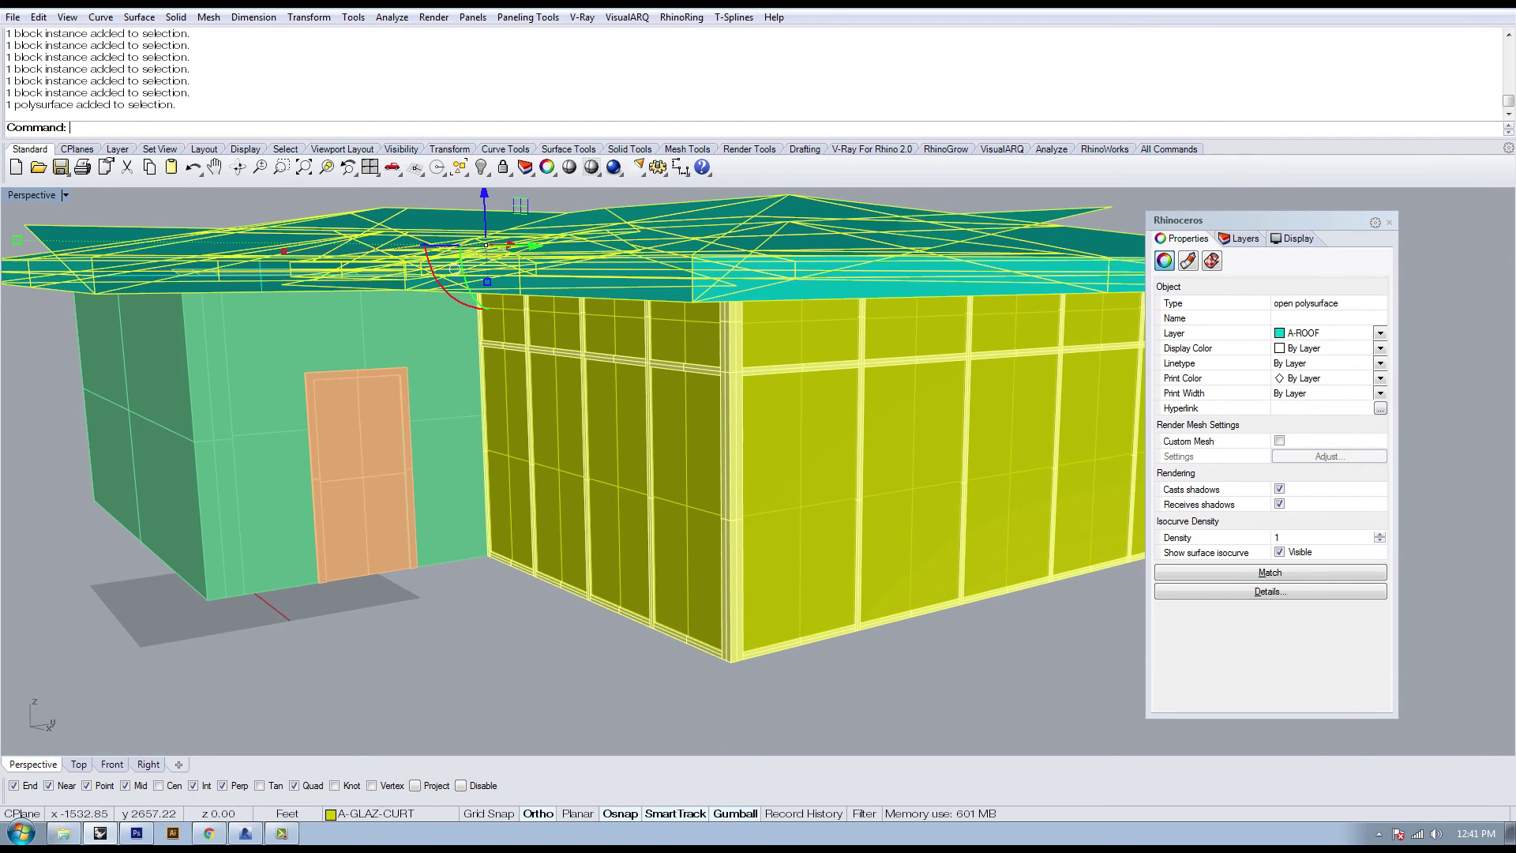
Step: Inspect the front door block's properties and compare it with the A-DOOR-FRAM layer in the layer list
click(360, 466)
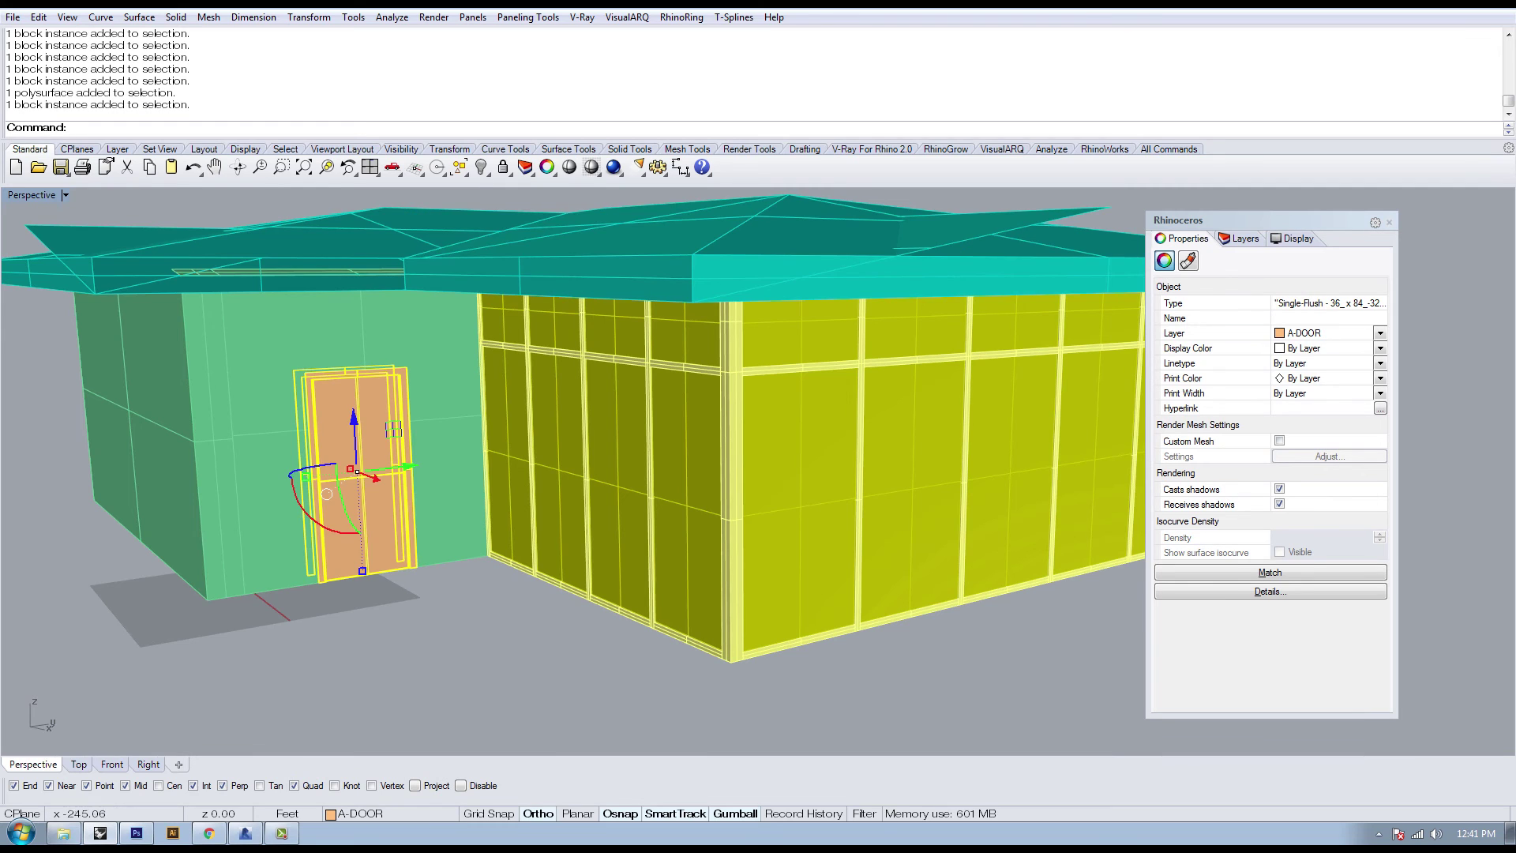
shift+right_drag(474, 505, 659, 487)
click(1243, 239)
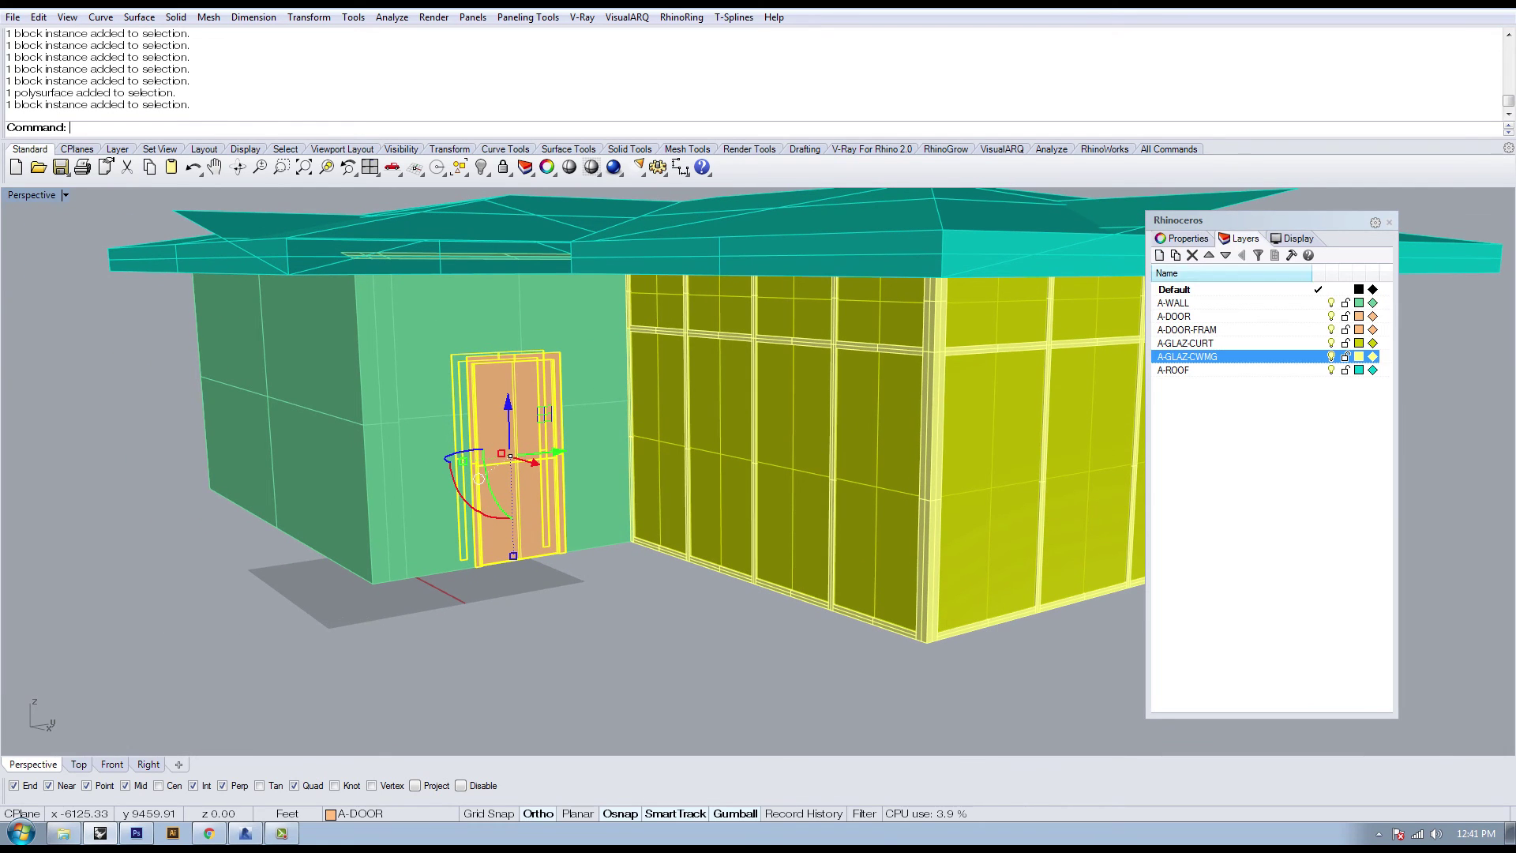
click(1231, 442)
click(1188, 330)
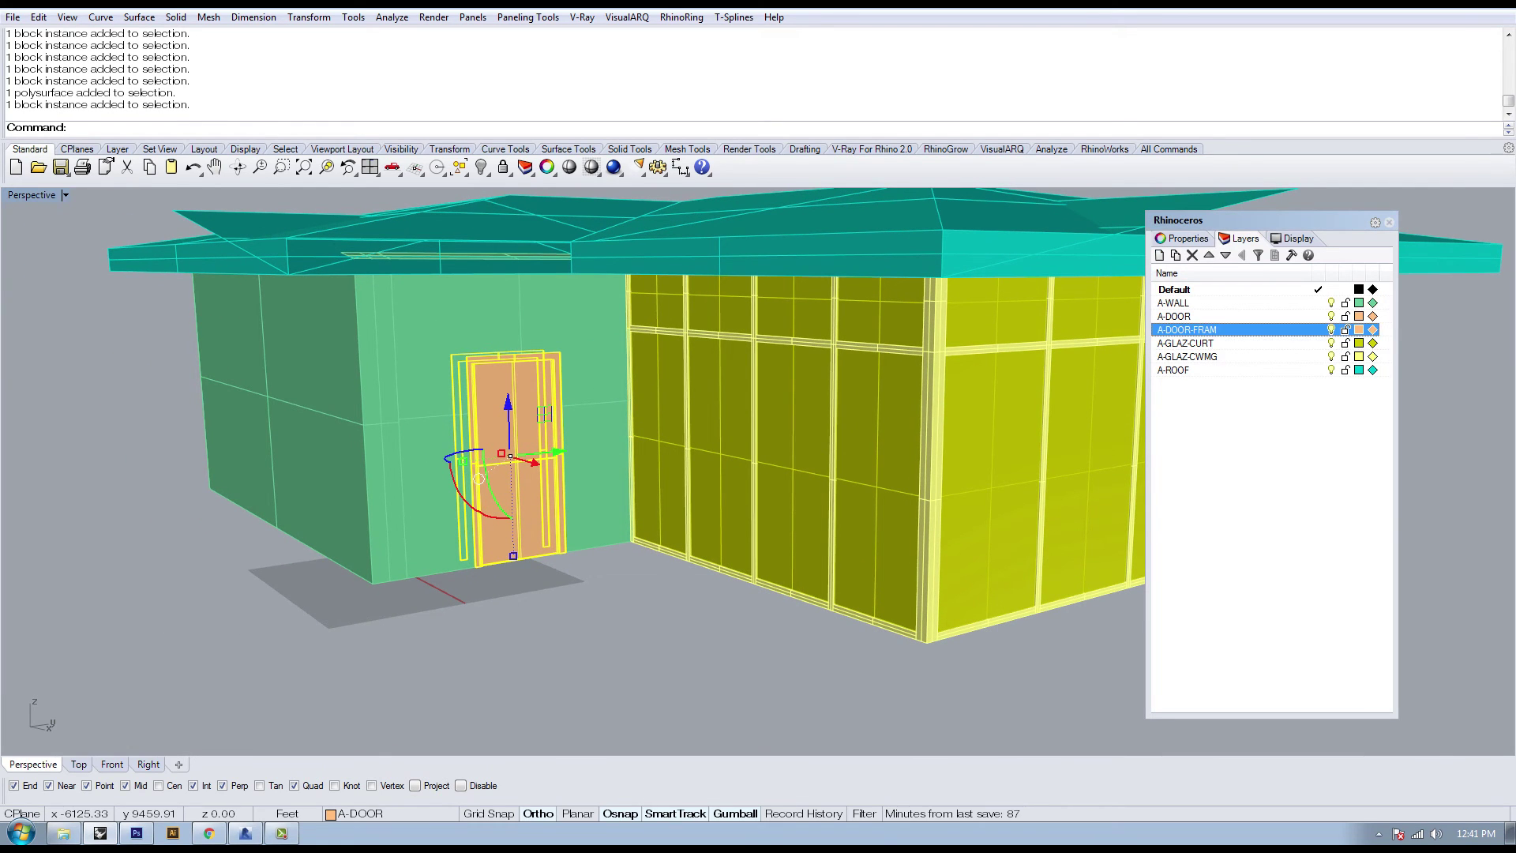
key(Escape)
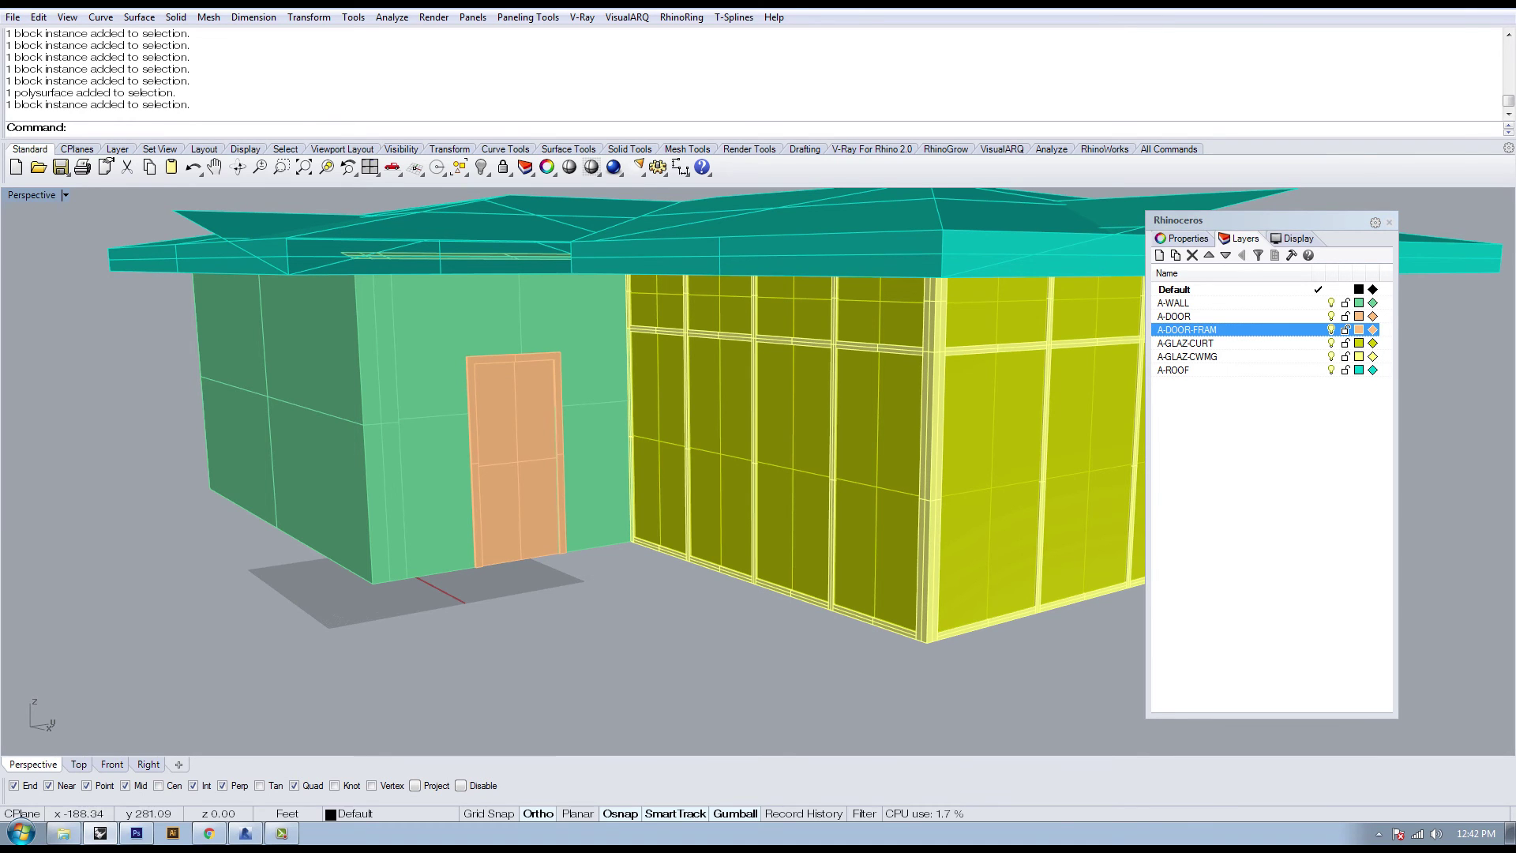
Step: Examine the whole house from several angles, selecting the solid wall beside the door to check its geometry
shift+right_drag(908, 316, 813, 380)
scroll(589, 435, down, 5)
right_drag(588, 434, 889, 434)
click(805, 529)
right_drag(805, 529, 470, 549)
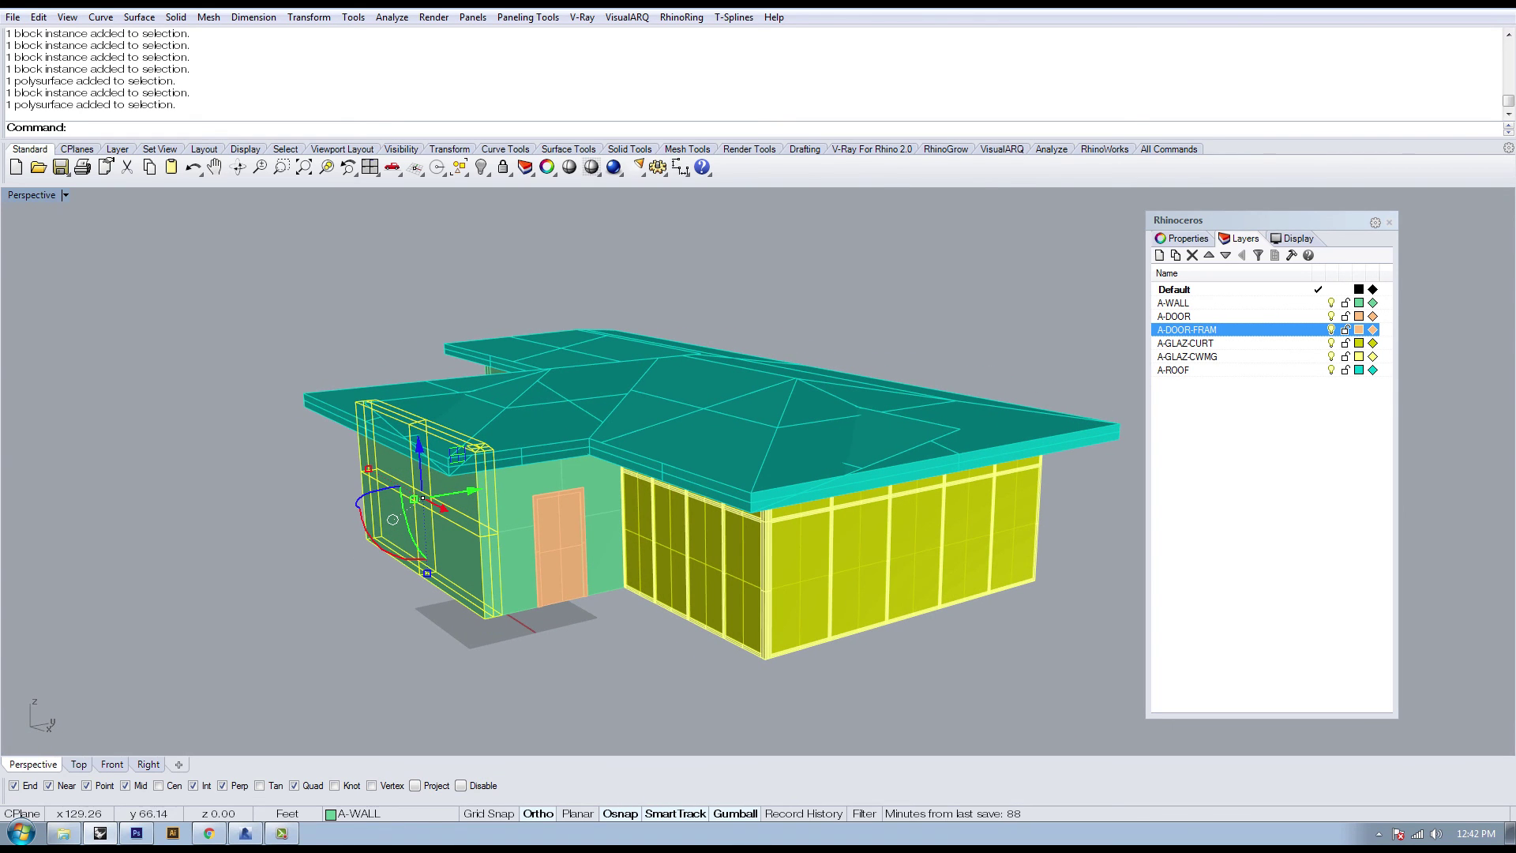
shift+right_drag(643, 485, 785, 430)
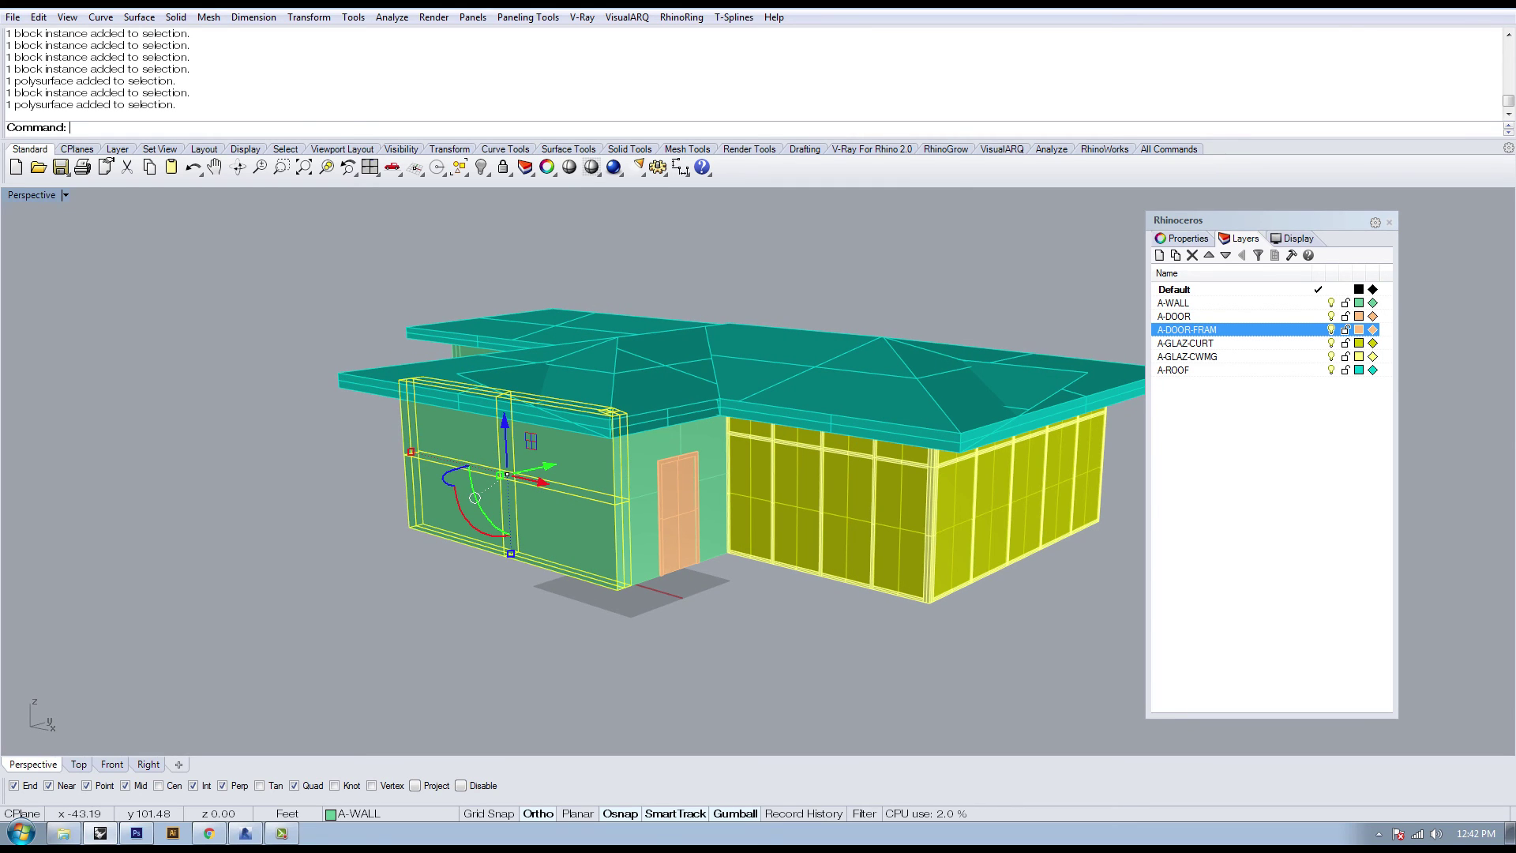
key(Escape)
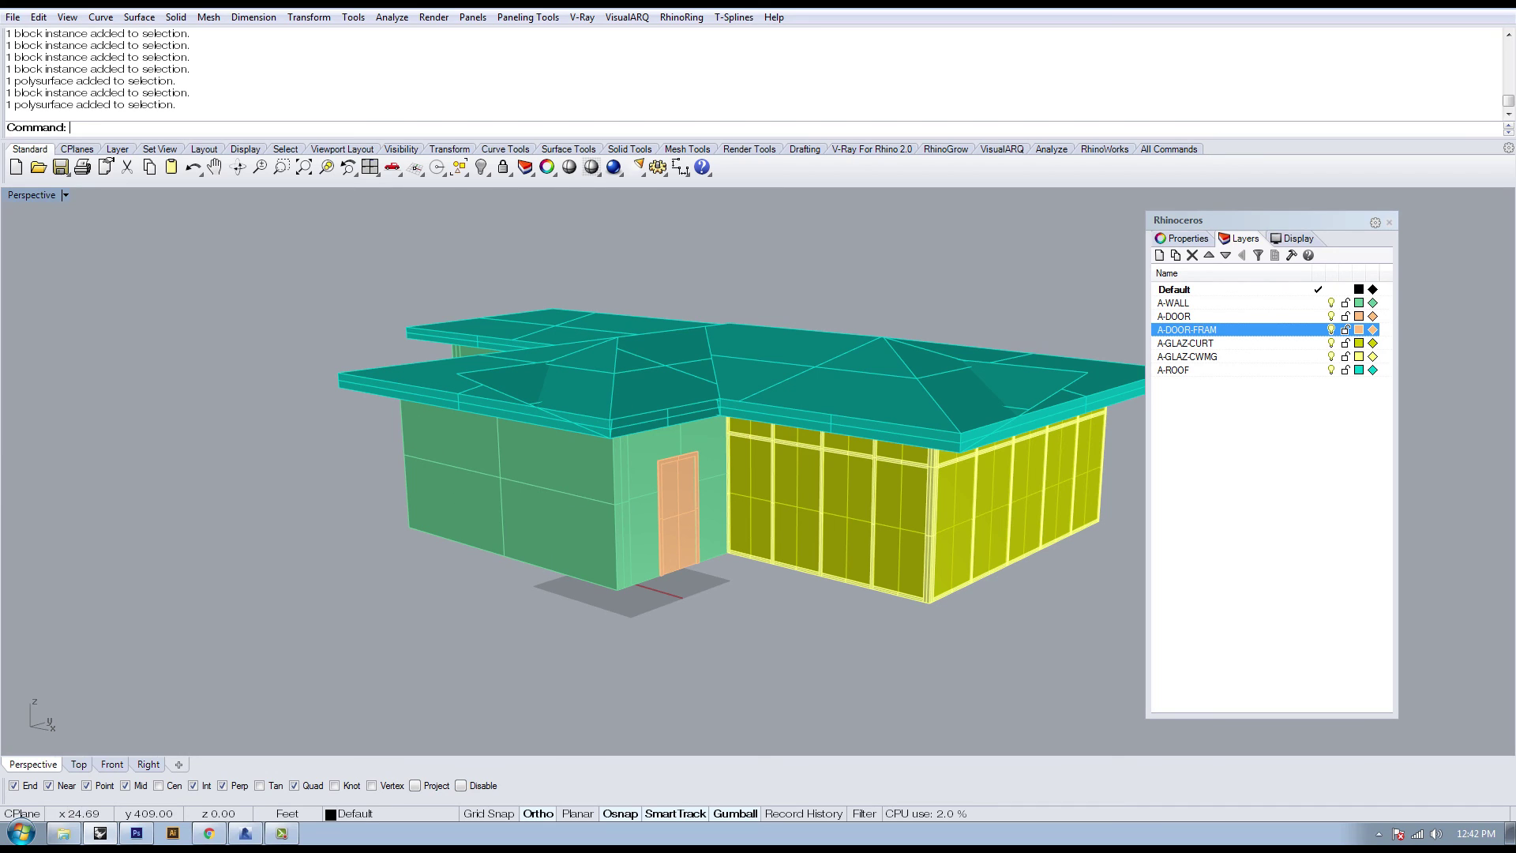